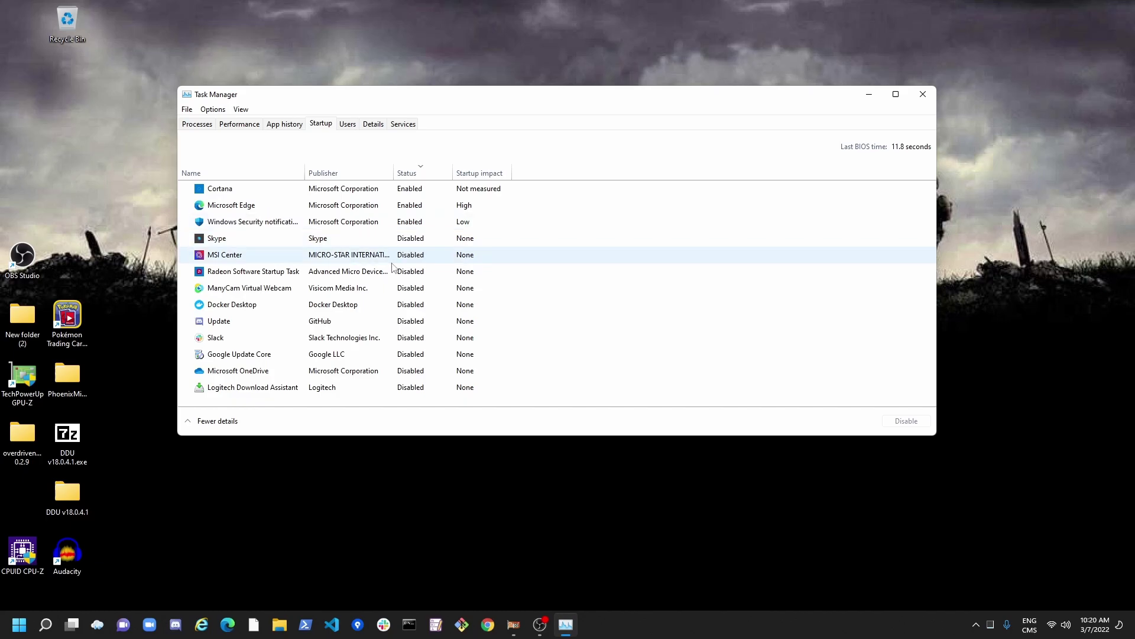
# Select the ManyCam Virtual Webcam and Windows Security notification startup entries, then close Task Manager.
pyautogui.click(348, 289)
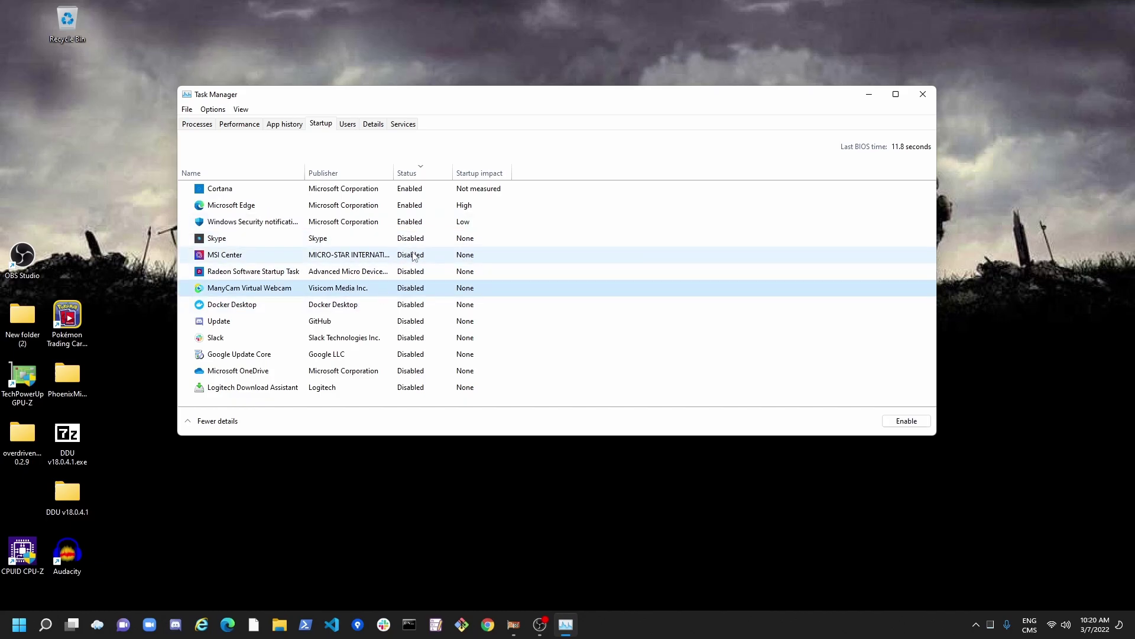
pyautogui.click(402, 223)
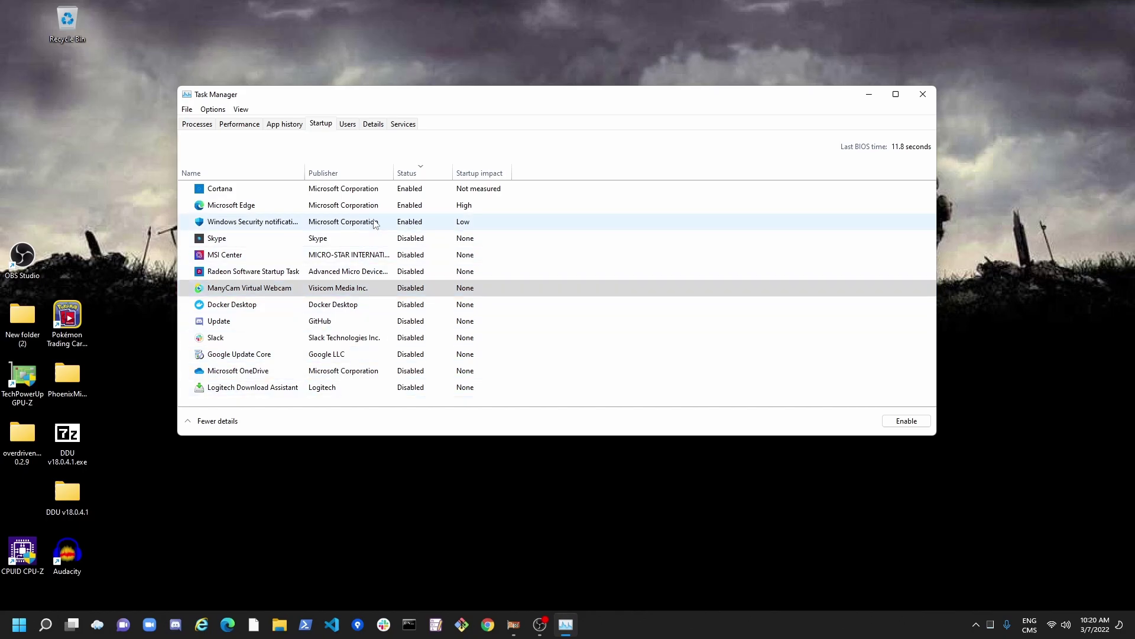
pyautogui.click(923, 95)
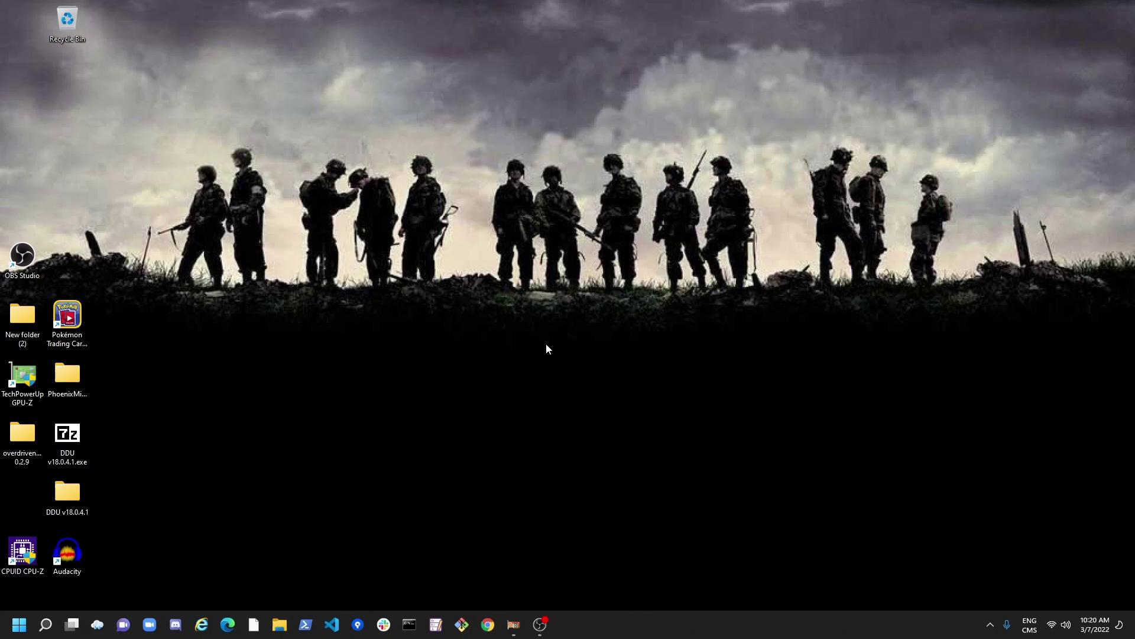
# Launch the Settings app from a taskbar search for 'settings'.
pyautogui.click(46, 624)
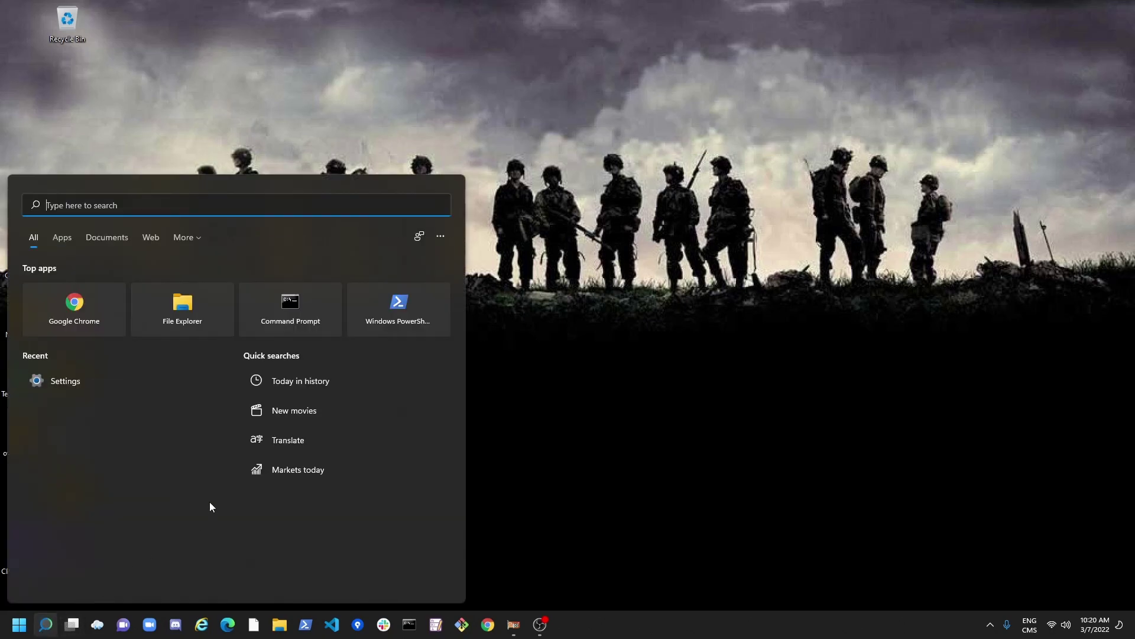
pyautogui.write('settings')
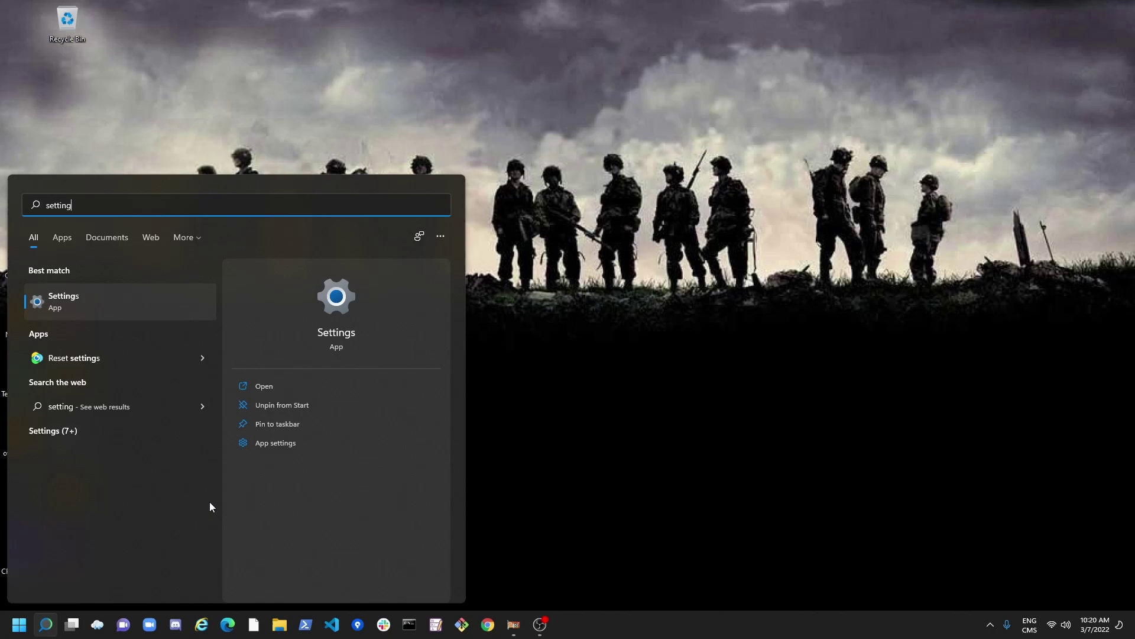
pyautogui.press('Return')
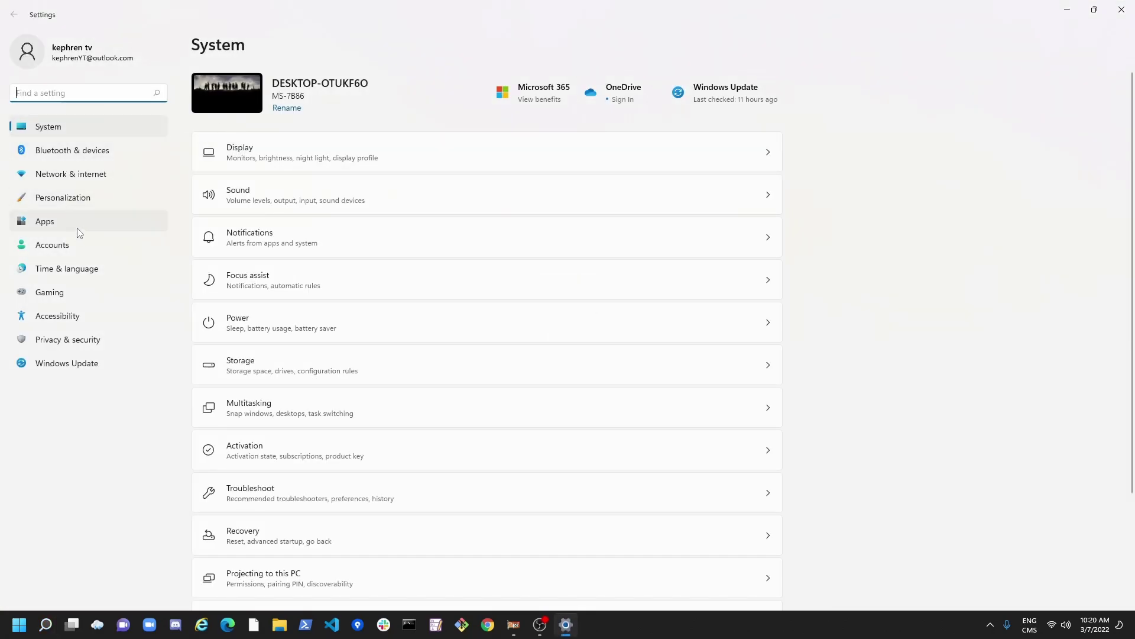
# Browse the 79 installed apps with their sizes under Apps > Apps & features.
pyautogui.click(74, 227)
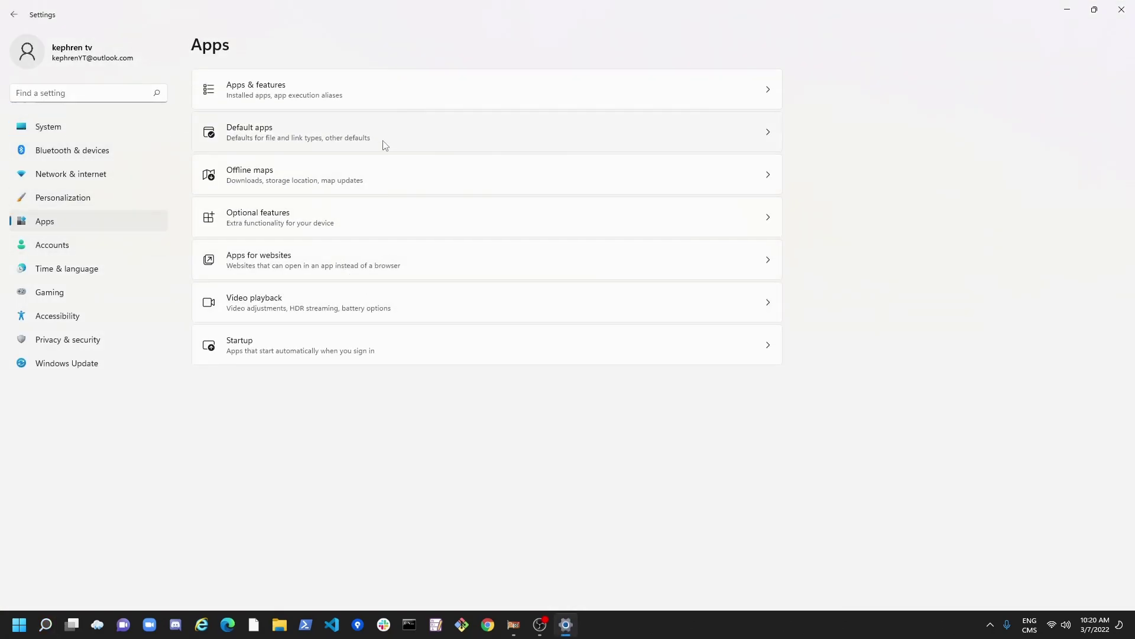
pyautogui.click(288, 100)
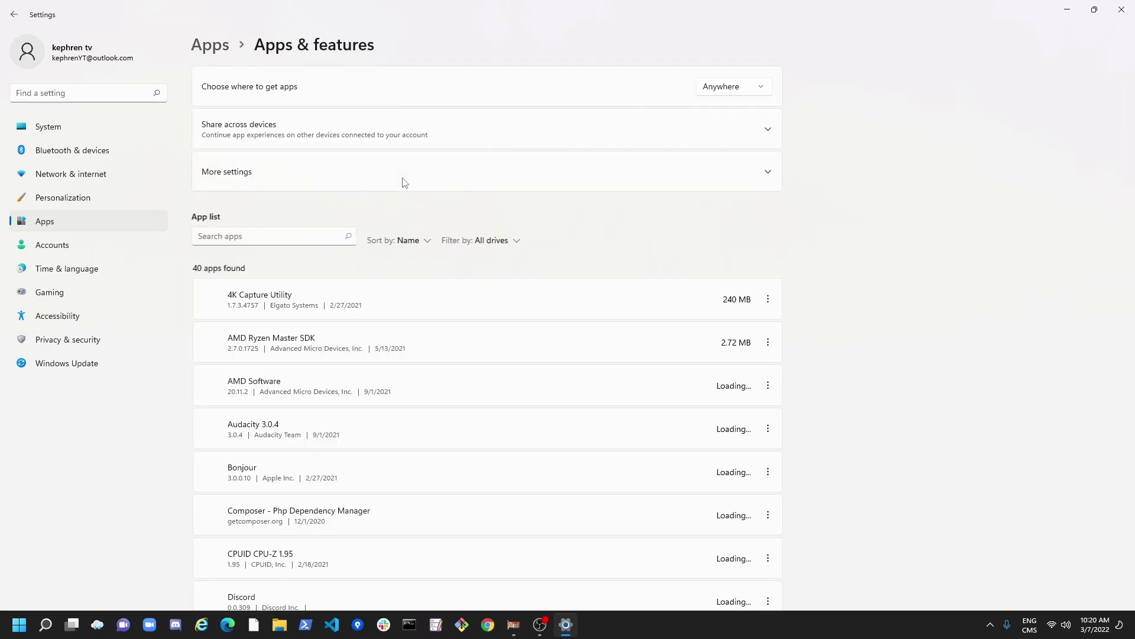
pyautogui.scroll(-12, 548, 410)
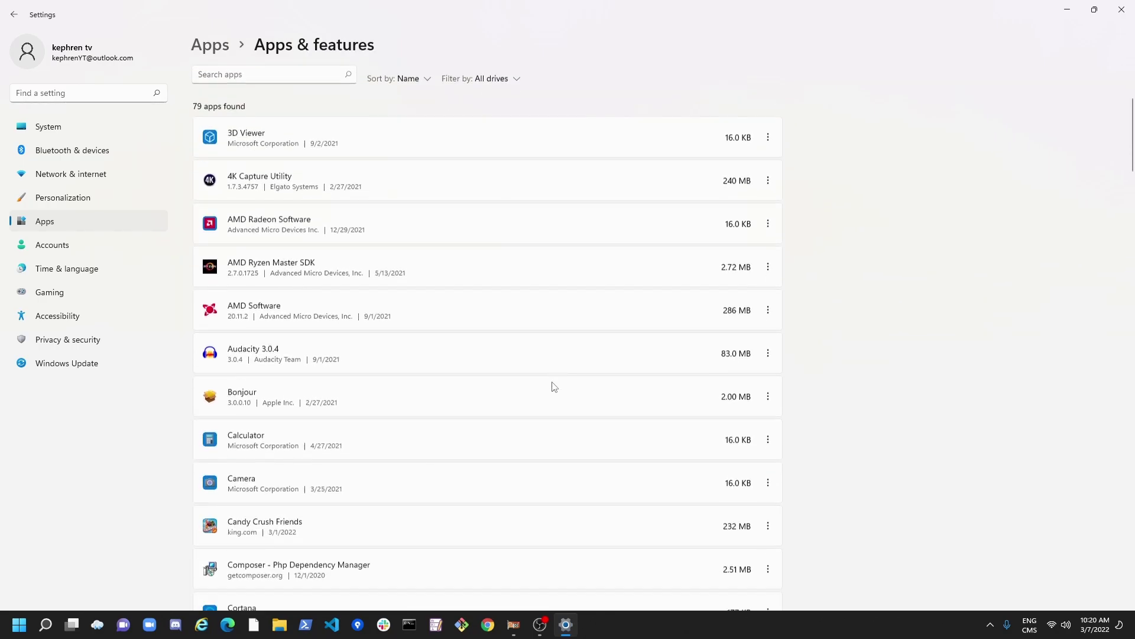
pyautogui.scroll(10, 553, 383)
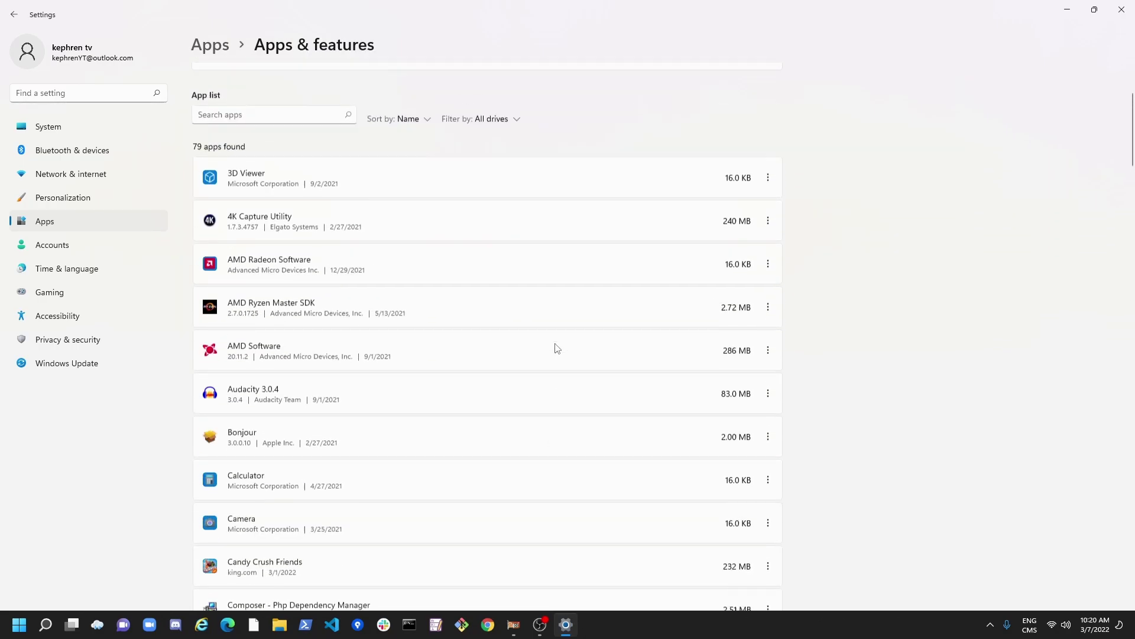
pyautogui.scroll(-4, 555, 347)
pyautogui.scroll(-2, 520, 328)
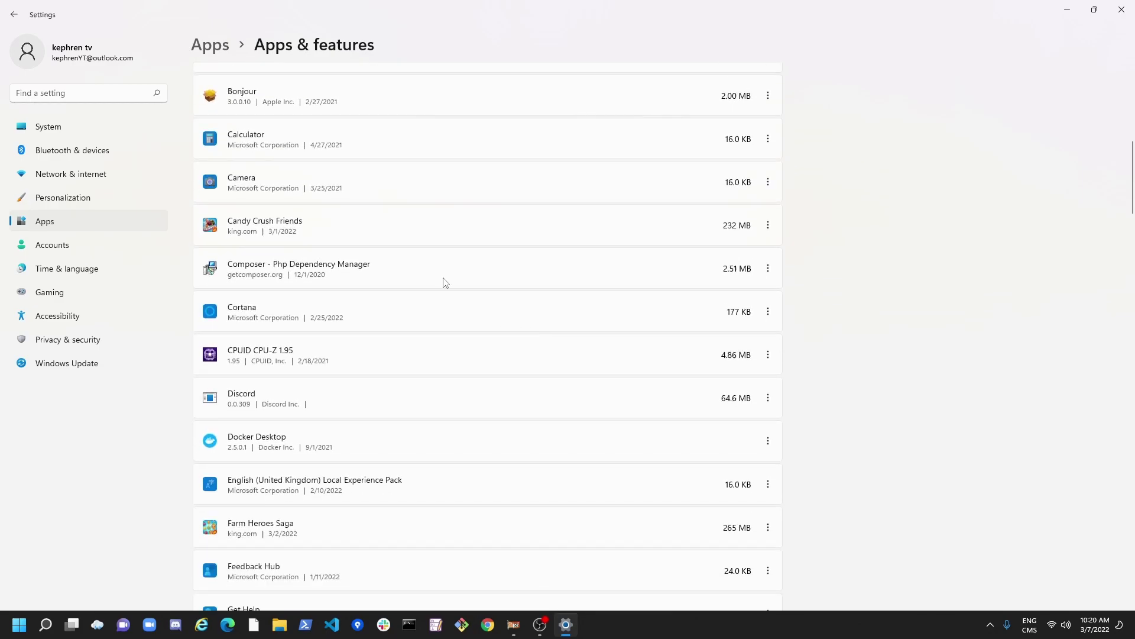
# Set Cortana's 'Let this app run in background' to Never in its advanced options, then return to the app list.
pyautogui.click(768, 312)
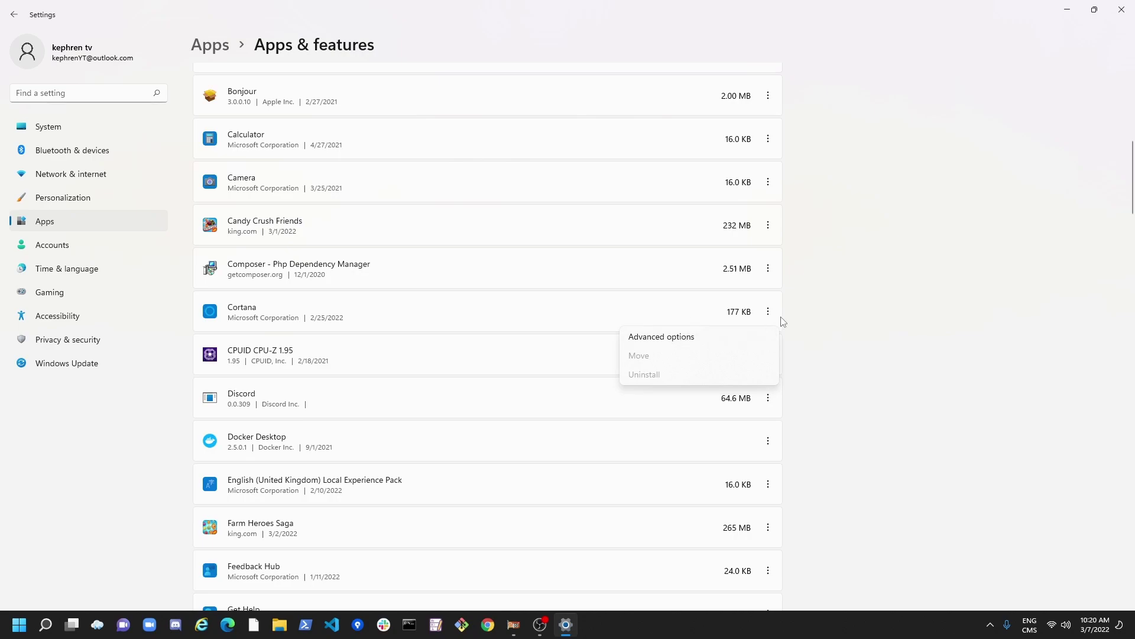
pyautogui.click(673, 337)
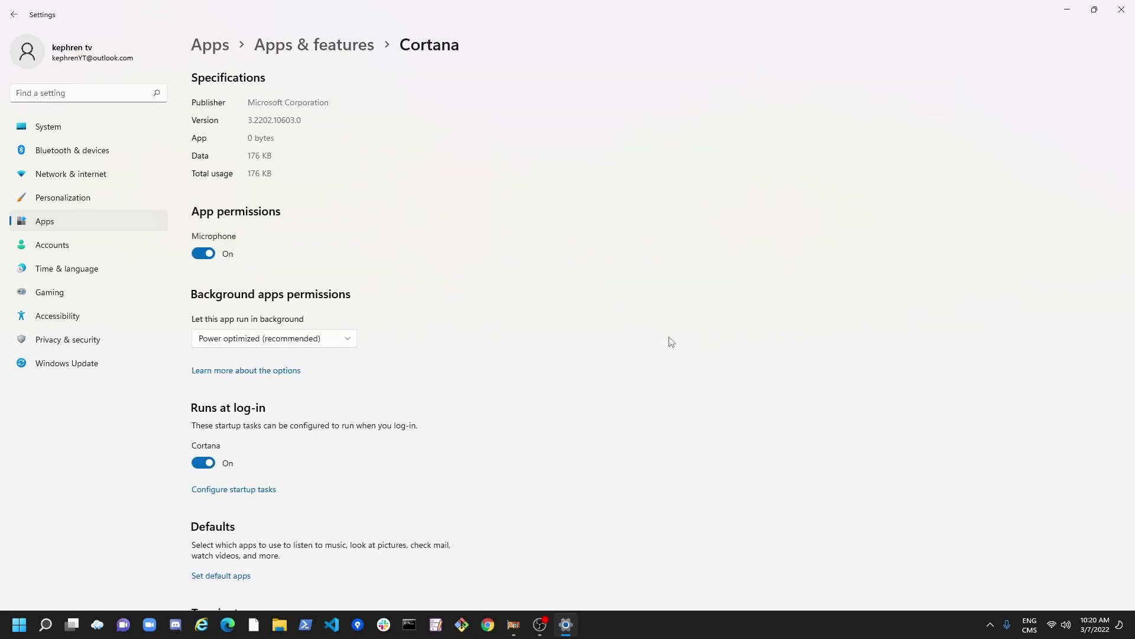
pyautogui.scroll(-5, 542, 312)
pyautogui.scroll(1, 282, 138)
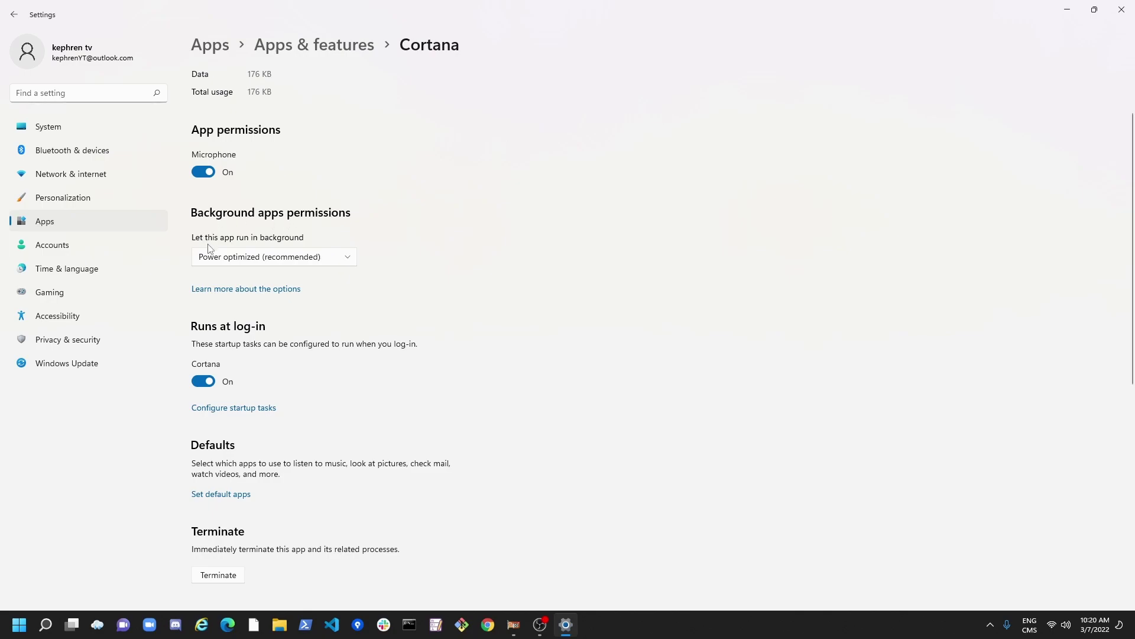
pyautogui.click(278, 264)
pyautogui.click(242, 283)
pyautogui.click(16, 16)
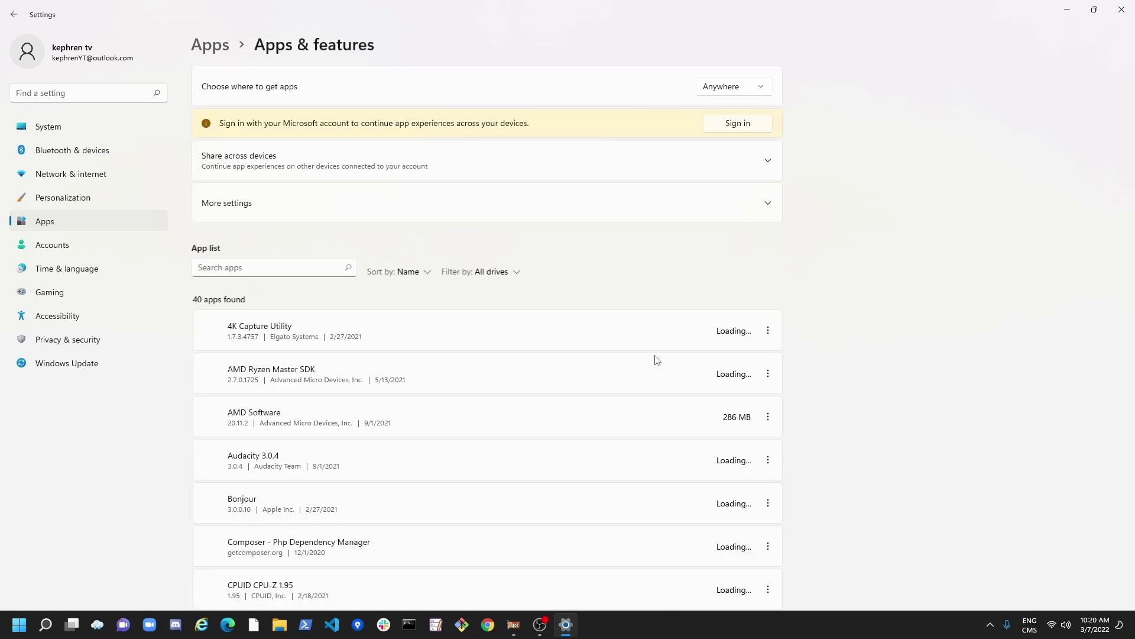
pyautogui.scroll(-5, 459, 399)
pyautogui.scroll(-10, 453, 392)
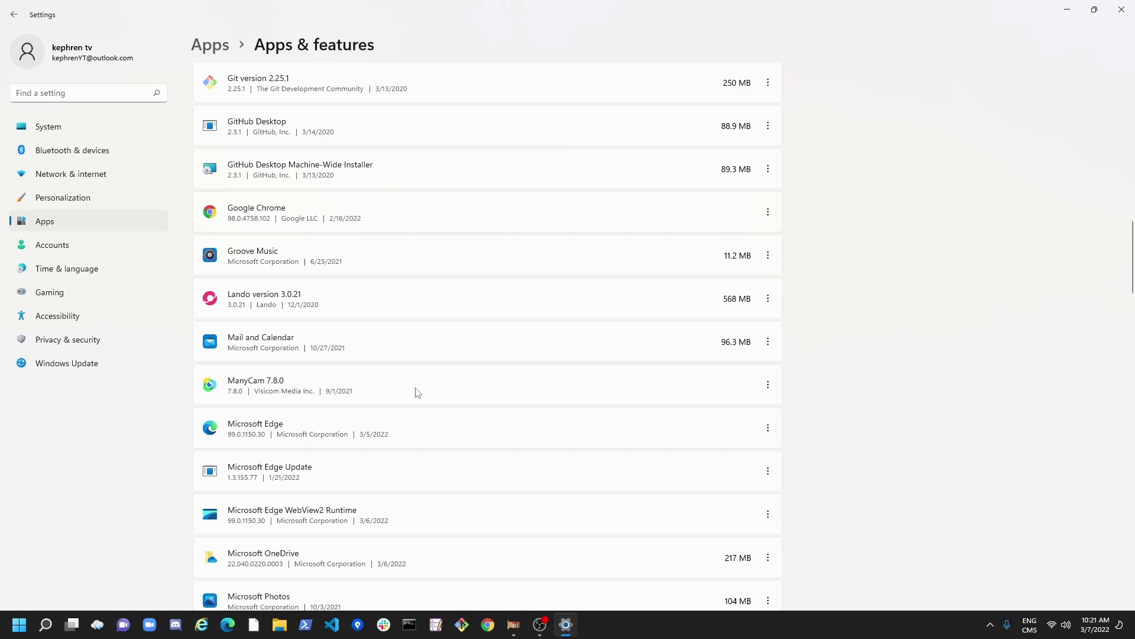
pyautogui.scroll(8, 416, 390)
pyautogui.scroll(3, 310, 194)
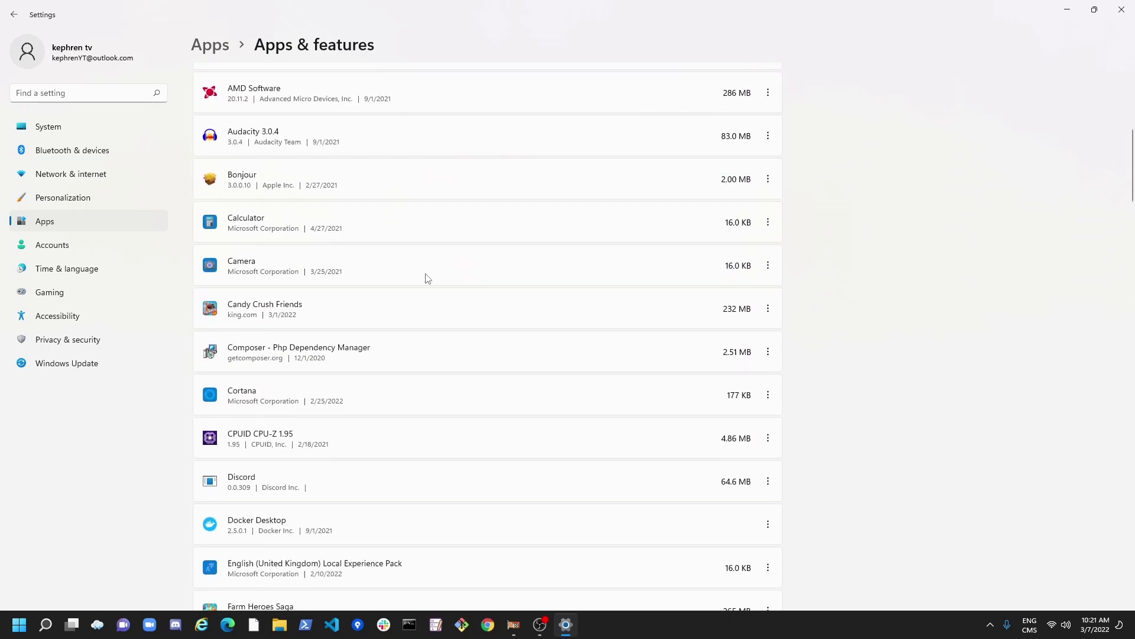
pyautogui.scroll(5, 337, 332)
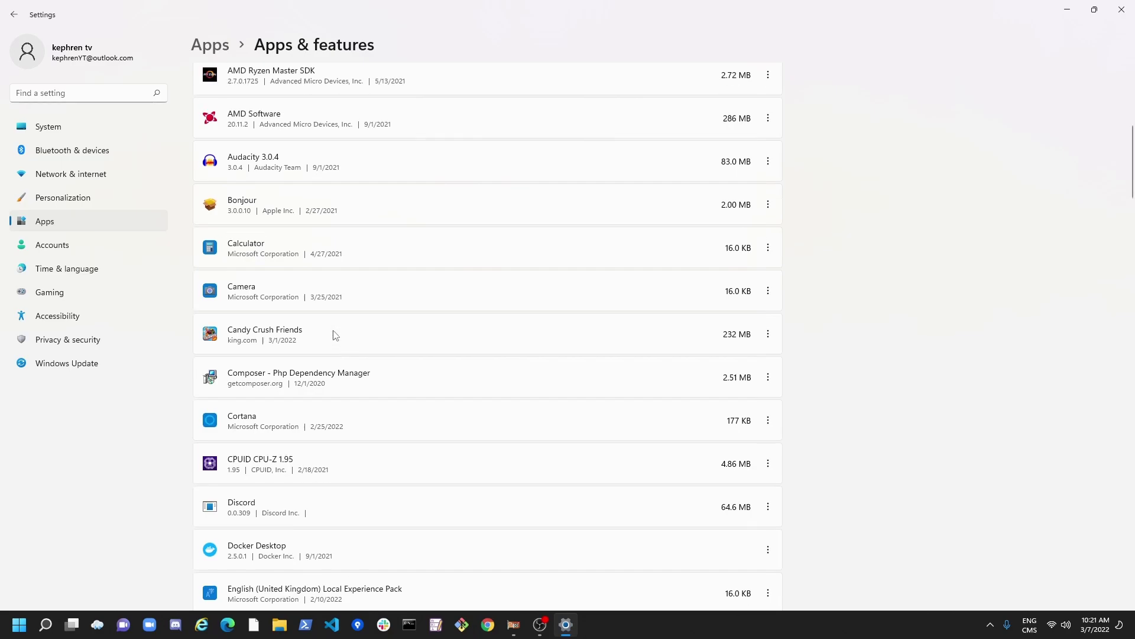
pyautogui.scroll(-5, 328, 341)
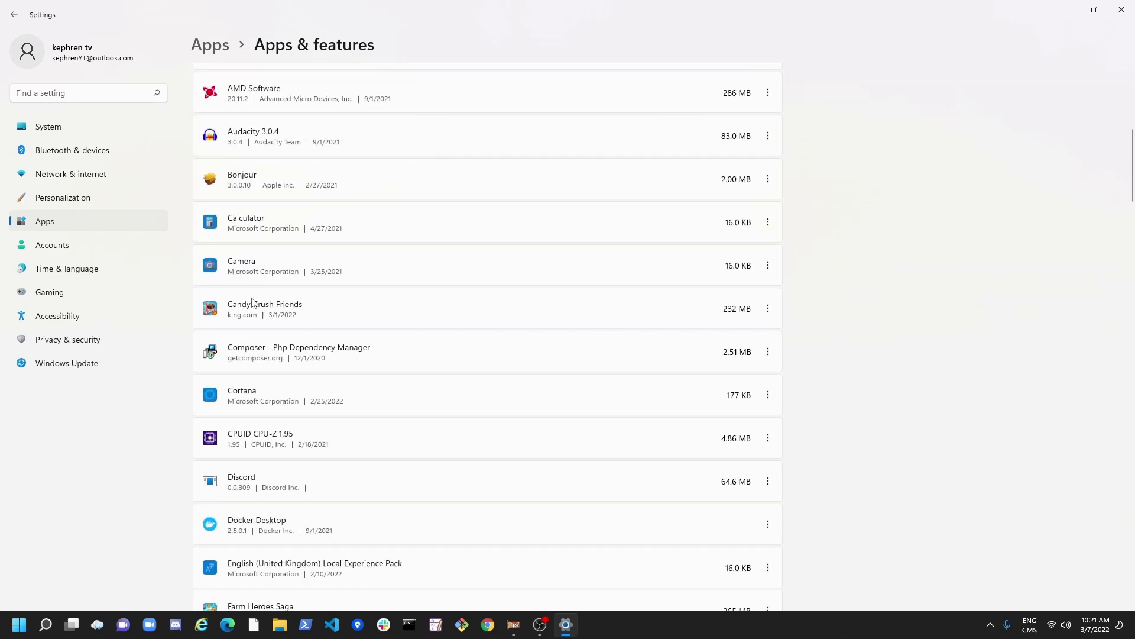
pyautogui.scroll(-7, 253, 303)
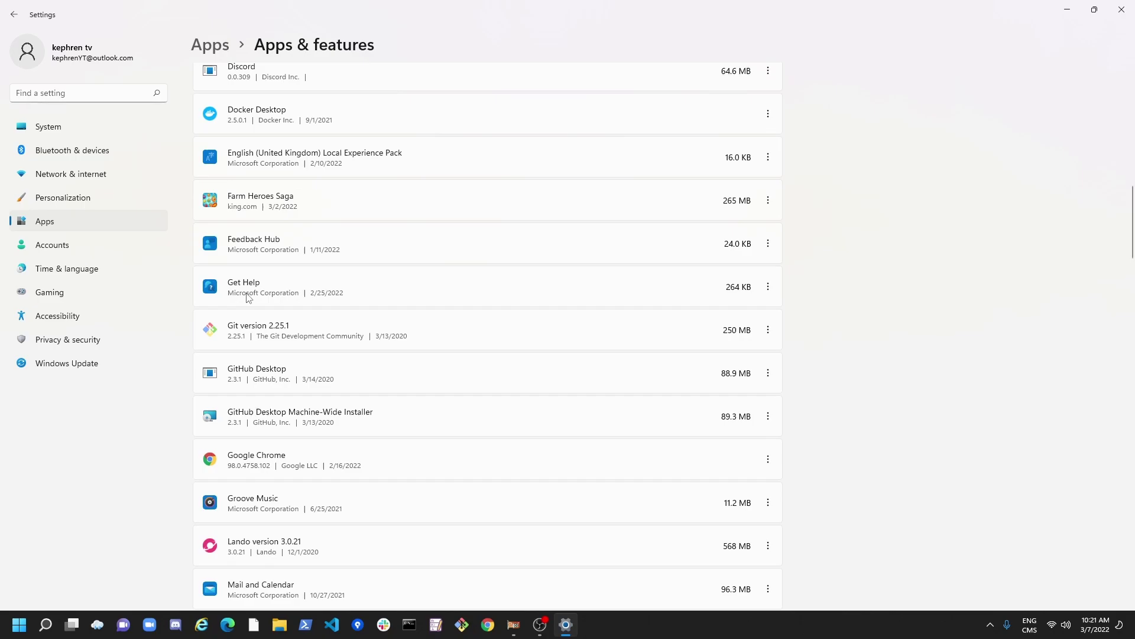
pyautogui.scroll(-7, 249, 297)
pyautogui.scroll(13, 324, 304)
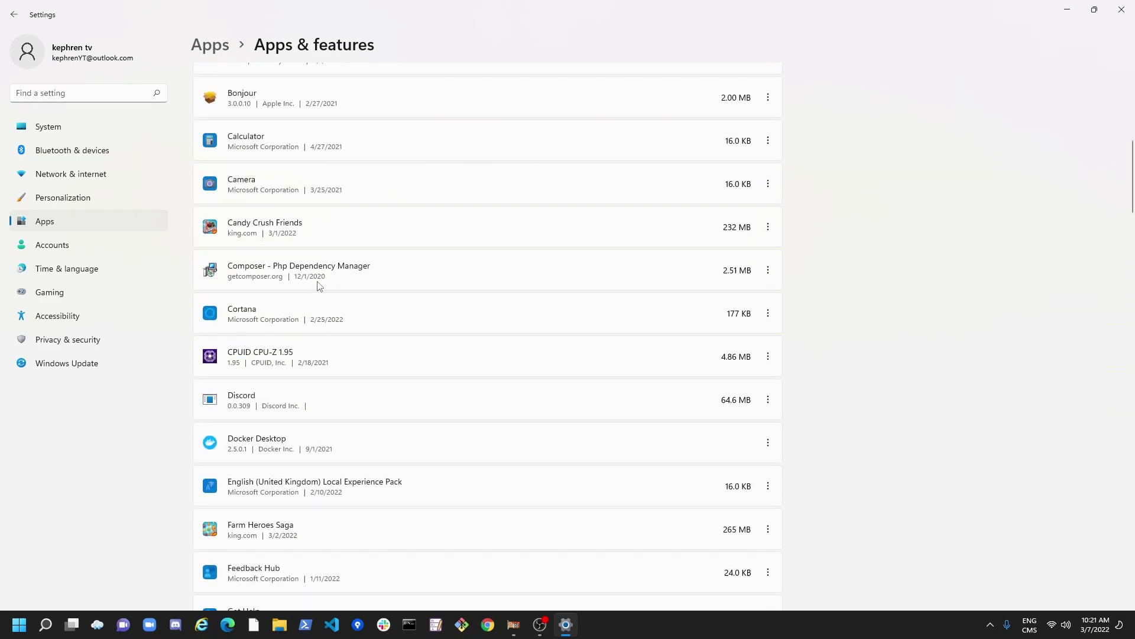
pyautogui.scroll(9, 320, 286)
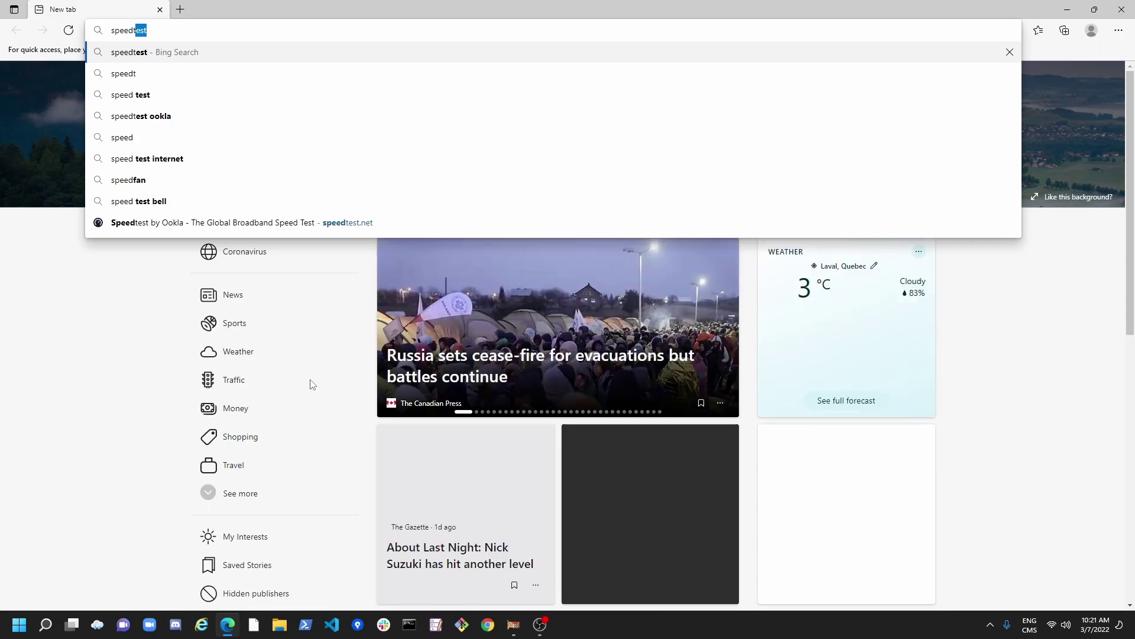
# Run the speedtest.net test (17 ms ping, 54.02 Mbps down, 4.16 Mbps up), then close Edge.
pyautogui.press('Return')
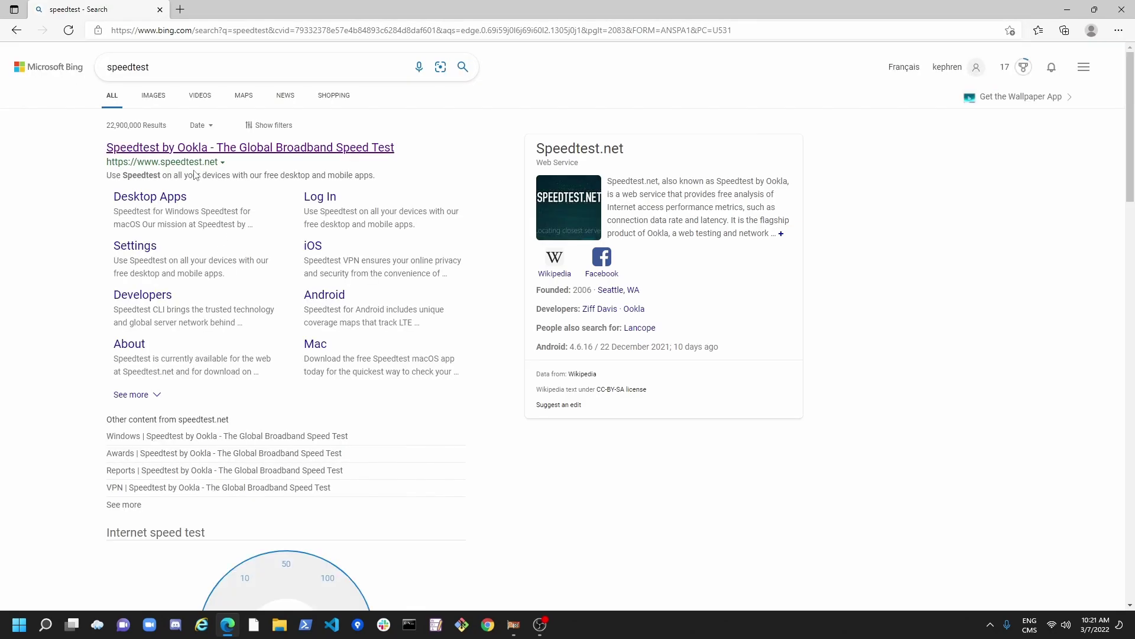
pyautogui.click(183, 152)
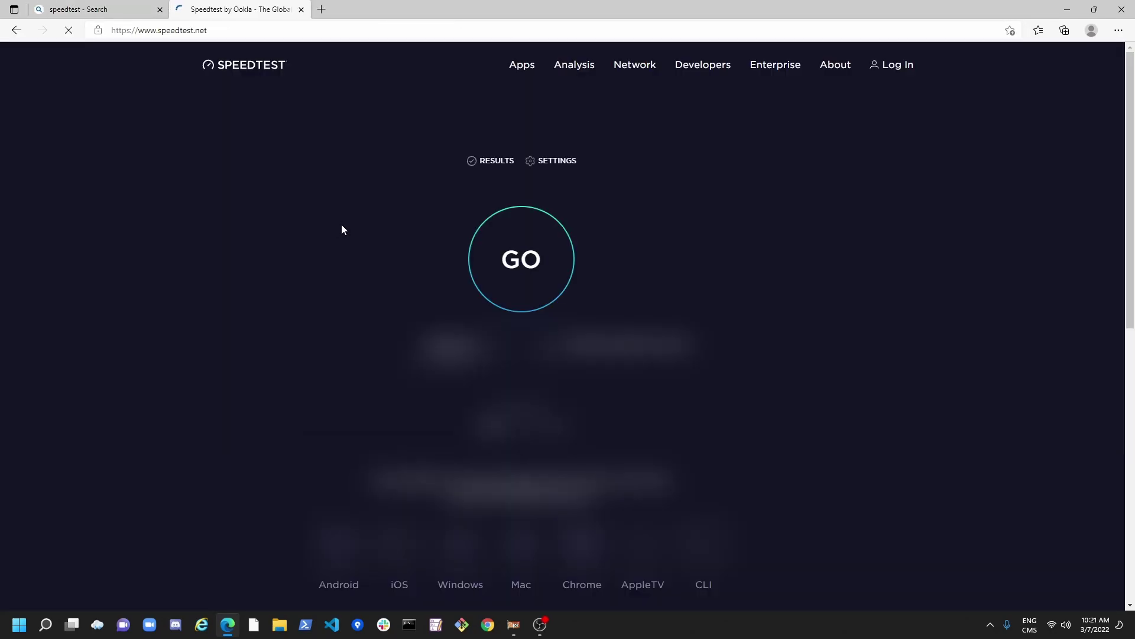
pyautogui.click(508, 274)
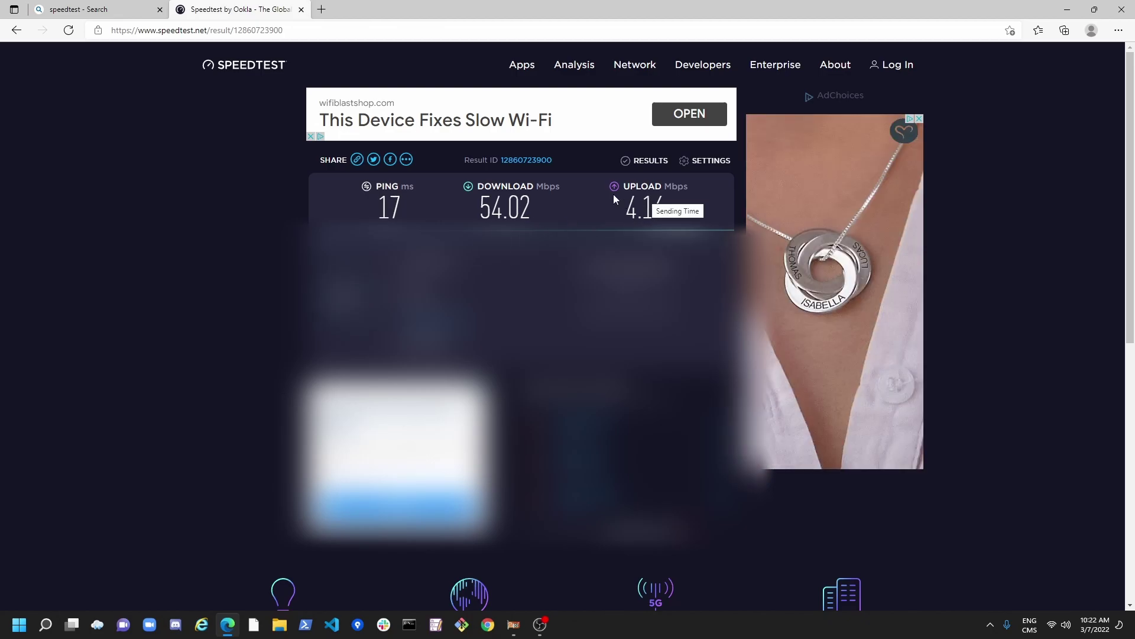
pyautogui.click(1125, 7)
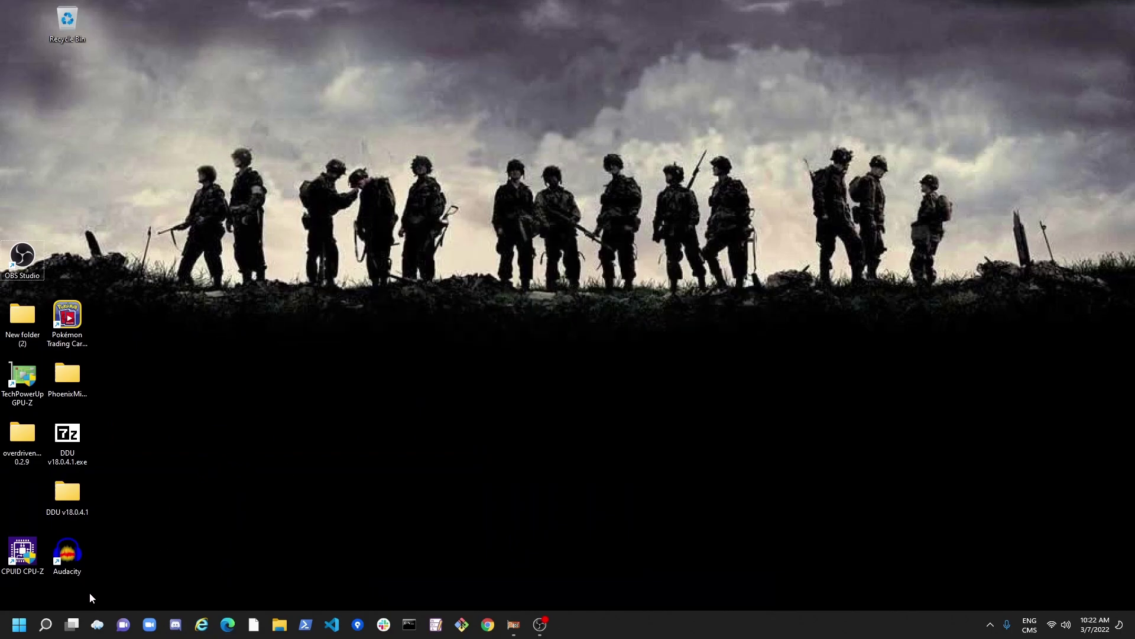
# Launch Settings via a 'sett' search and go to Windows Update > Advanced options > Delivery Optimization.
pyautogui.click(47, 624)
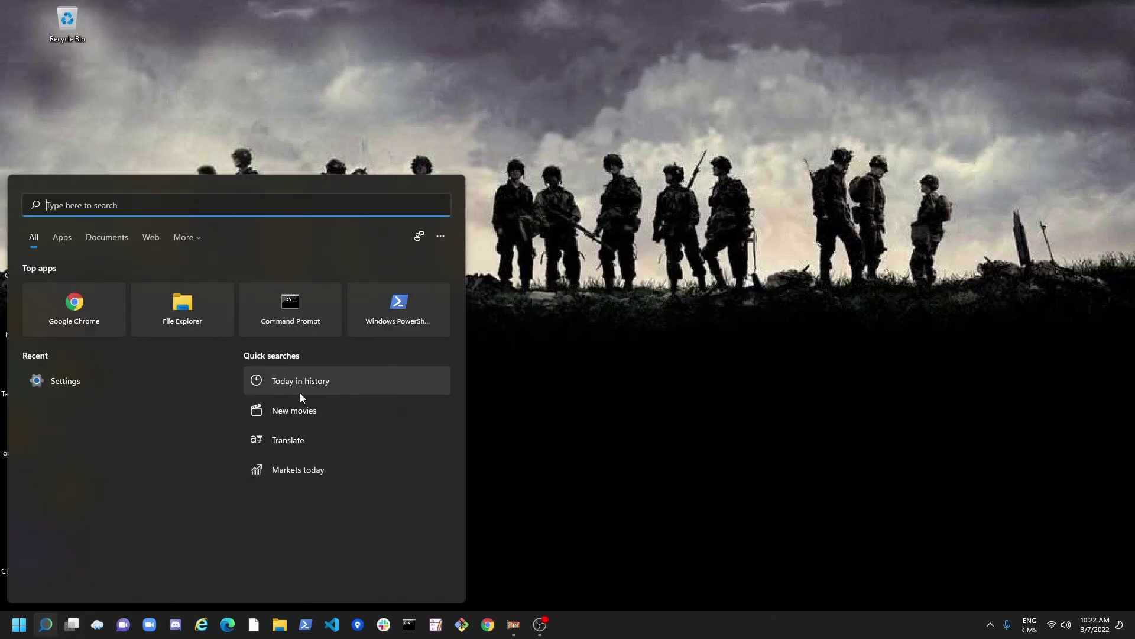
pyautogui.write('sett')
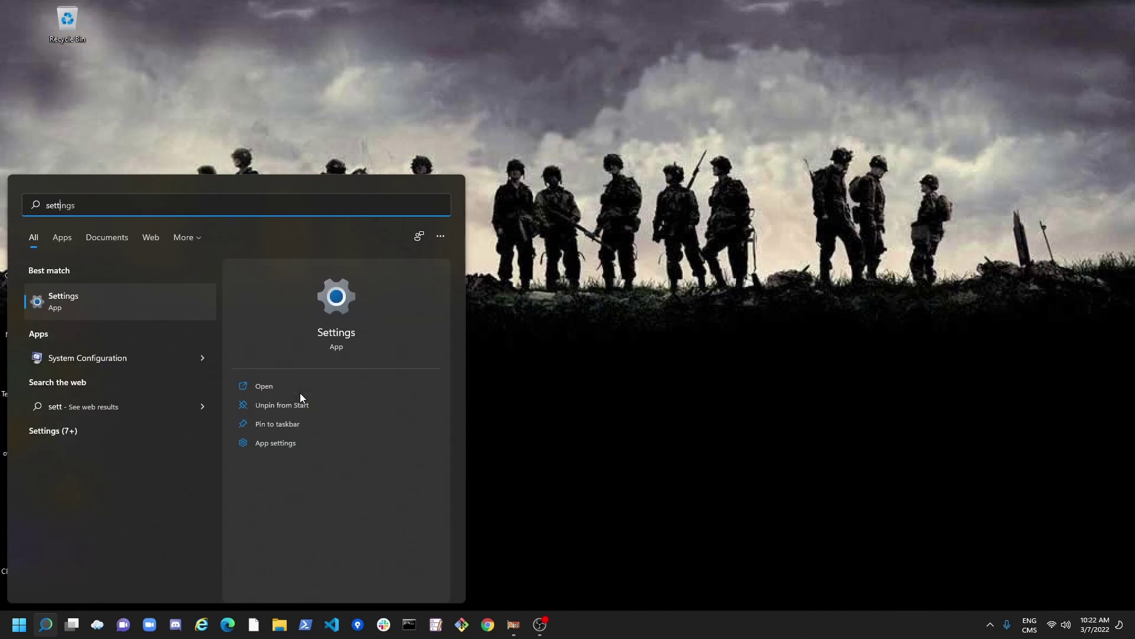
pyautogui.press('Return')
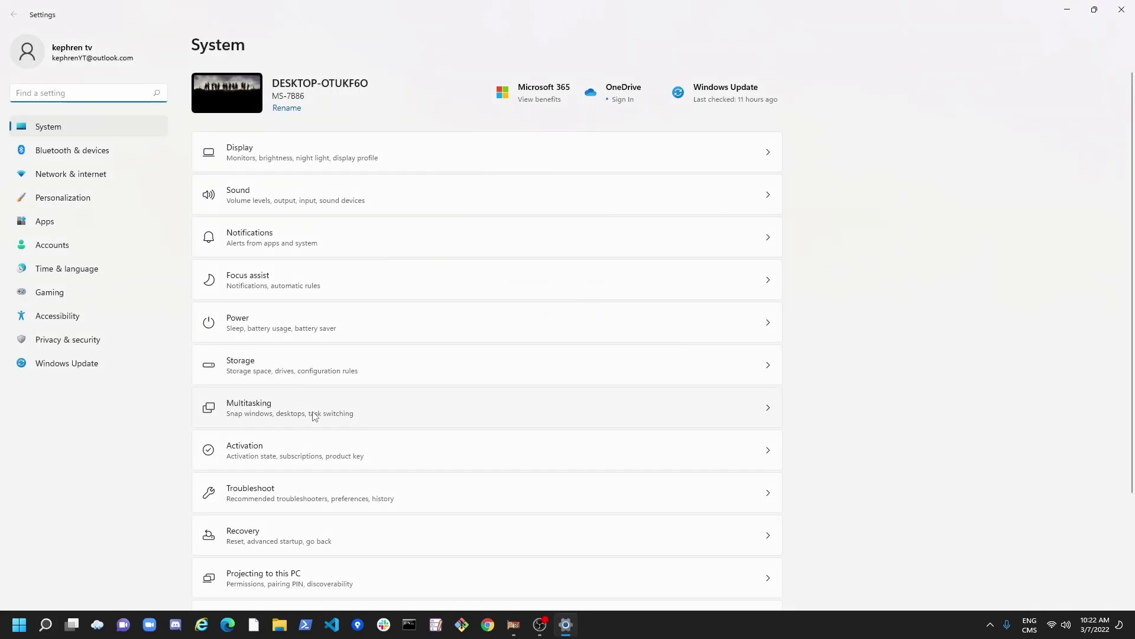
pyautogui.click(89, 369)
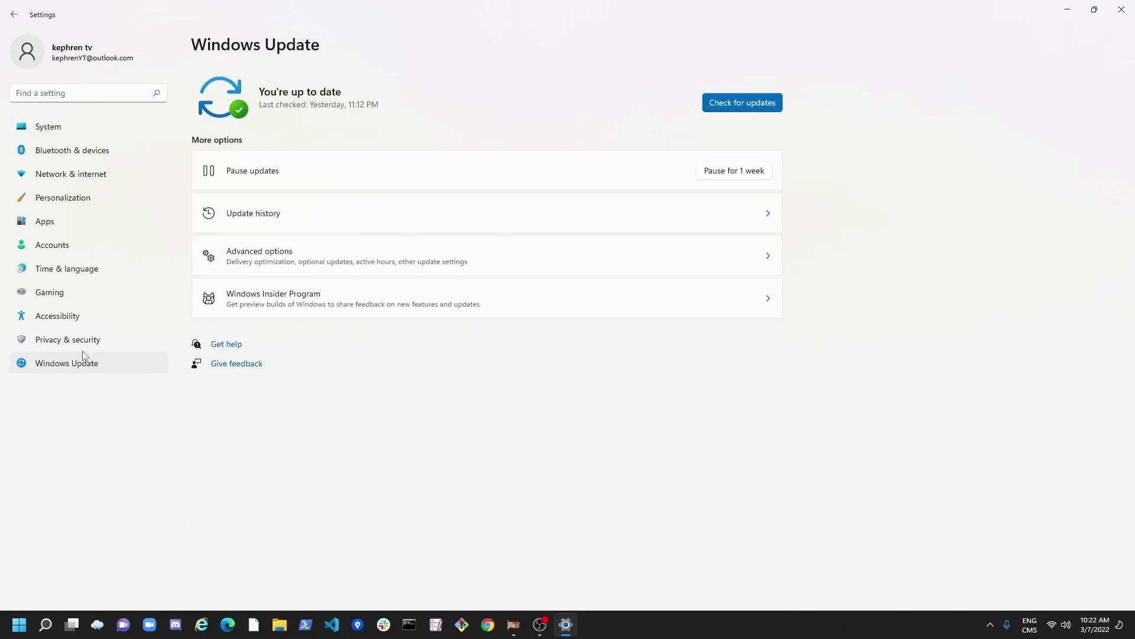
pyautogui.click(301, 253)
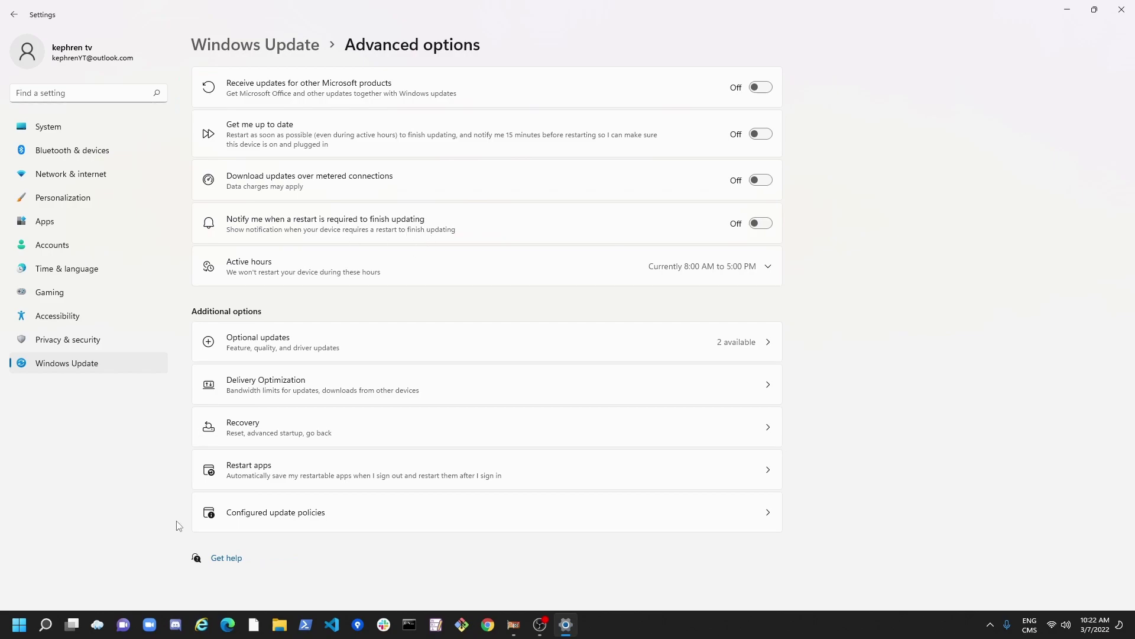
pyautogui.click(264, 391)
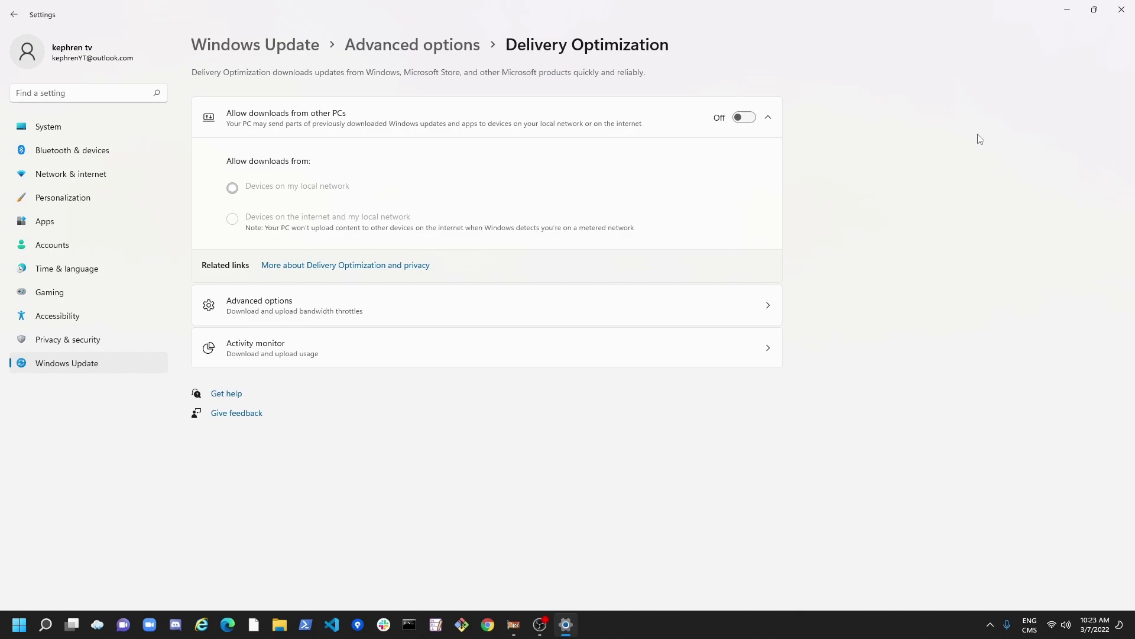
# Review Delivery Optimization's advanced bandwidth settings, with background downloads limited to 20% of measured bandwidth.
pyautogui.click(328, 308)
pyautogui.scroll(-2, 485, 269)
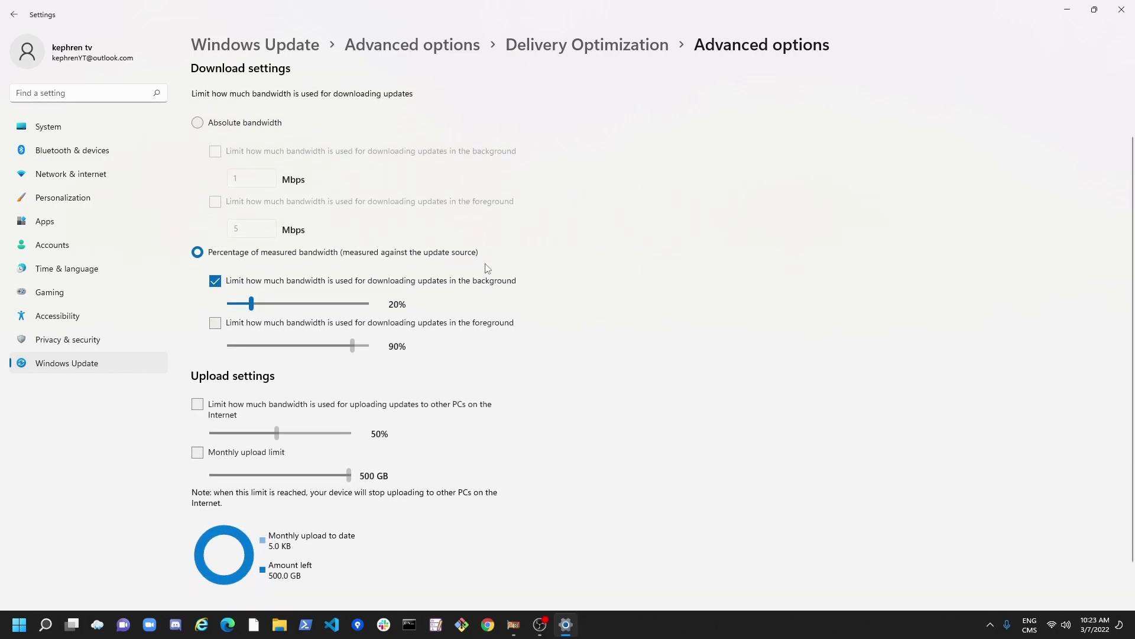
pyautogui.scroll(1, 487, 271)
pyautogui.scroll(-1, 476, 258)
pyautogui.scroll(1, 482, 230)
pyautogui.scroll(-1, 480, 239)
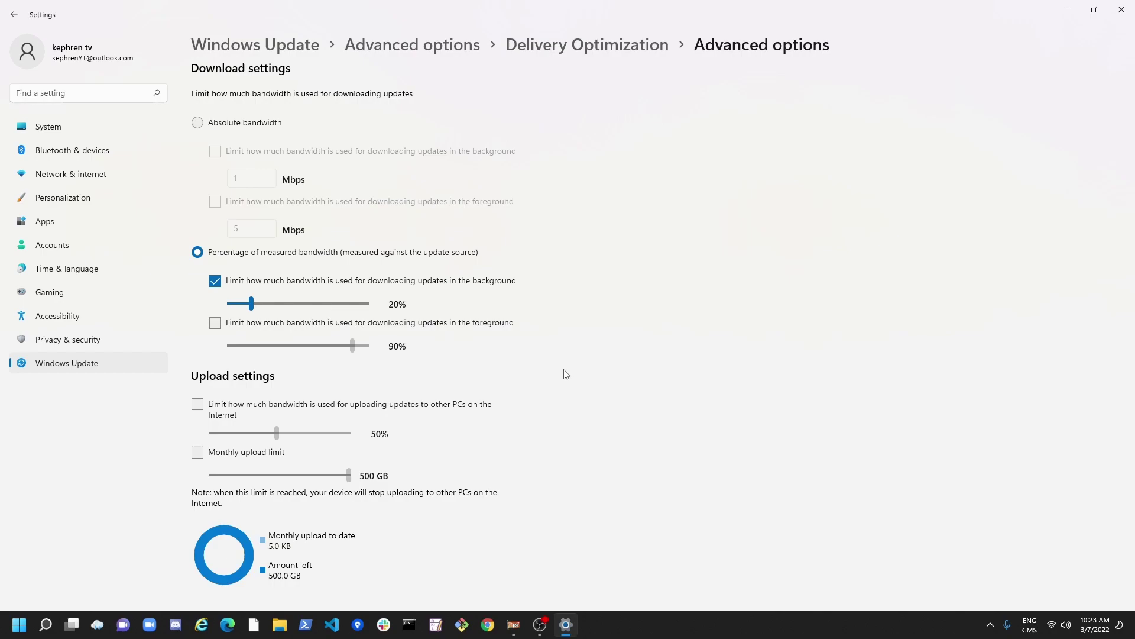
pyautogui.scroll(1, 557, 365)
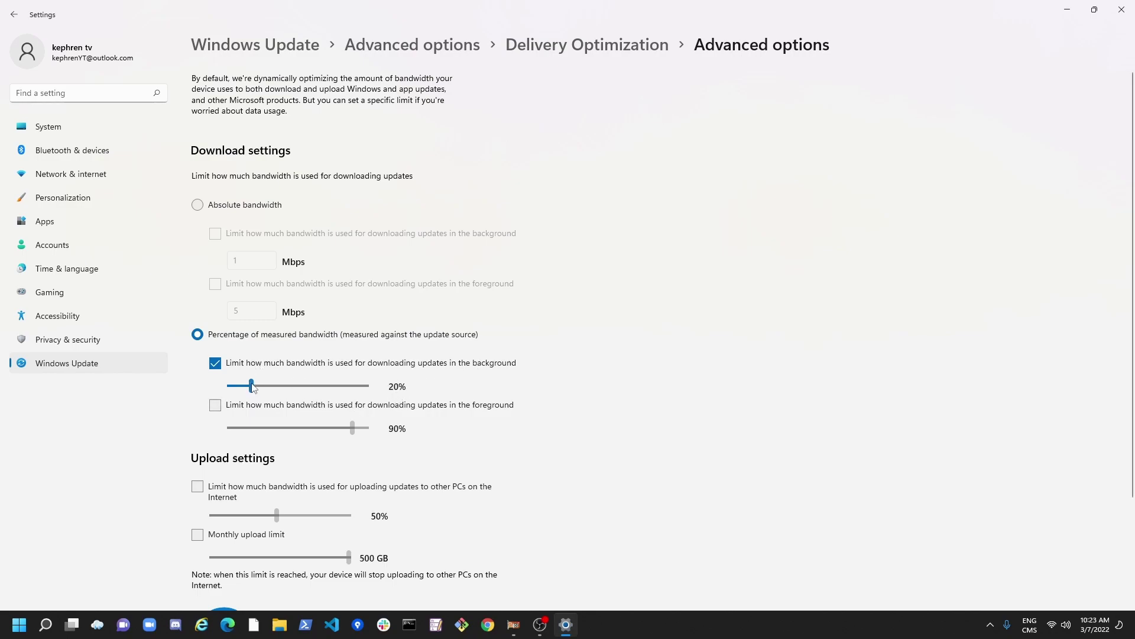
pyautogui.scroll(-1, 509, 384)
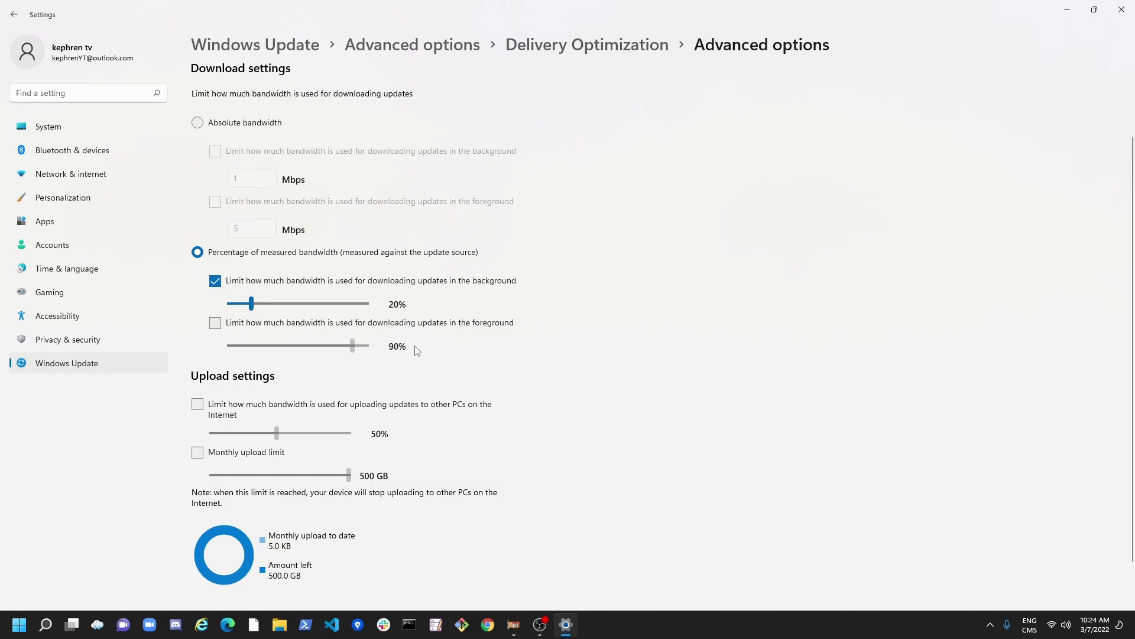
pyautogui.scroll(-1, 421, 319)
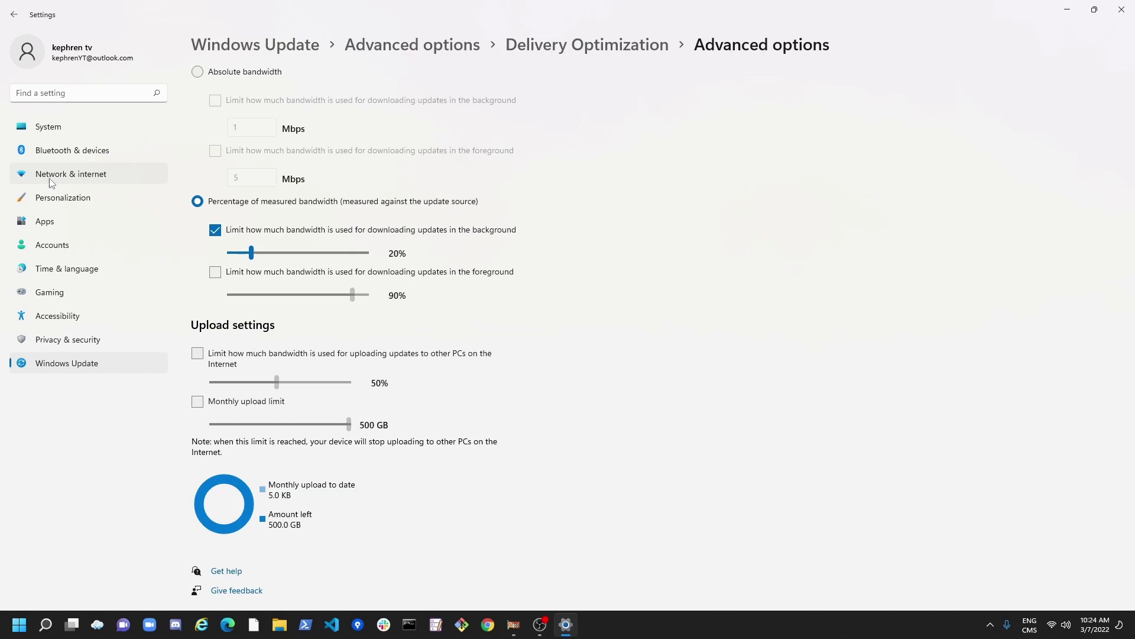
# Check that metered connection is off in the gx90 Wi-Fi properties and the Ethernet settings.
pyautogui.click(50, 179)
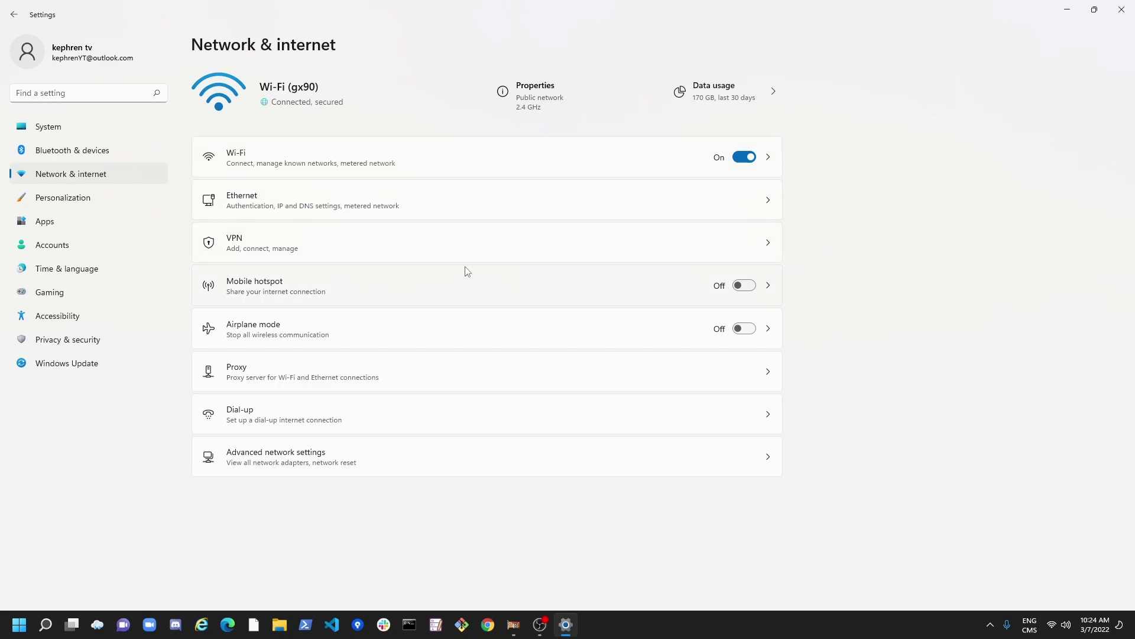
pyautogui.click(261, 160)
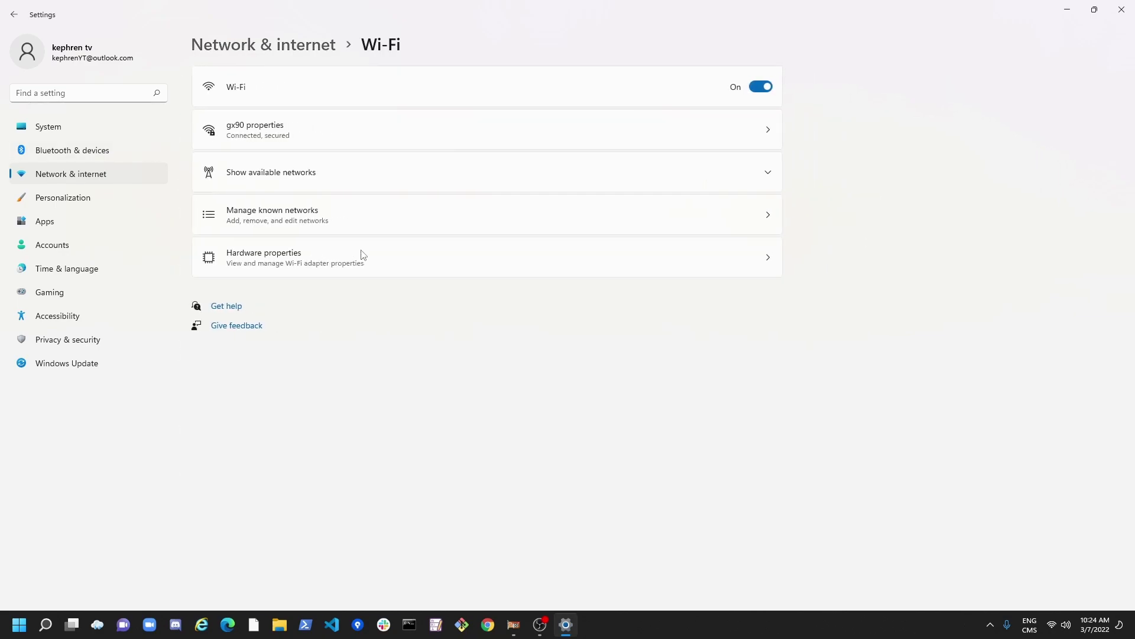
pyautogui.click(267, 133)
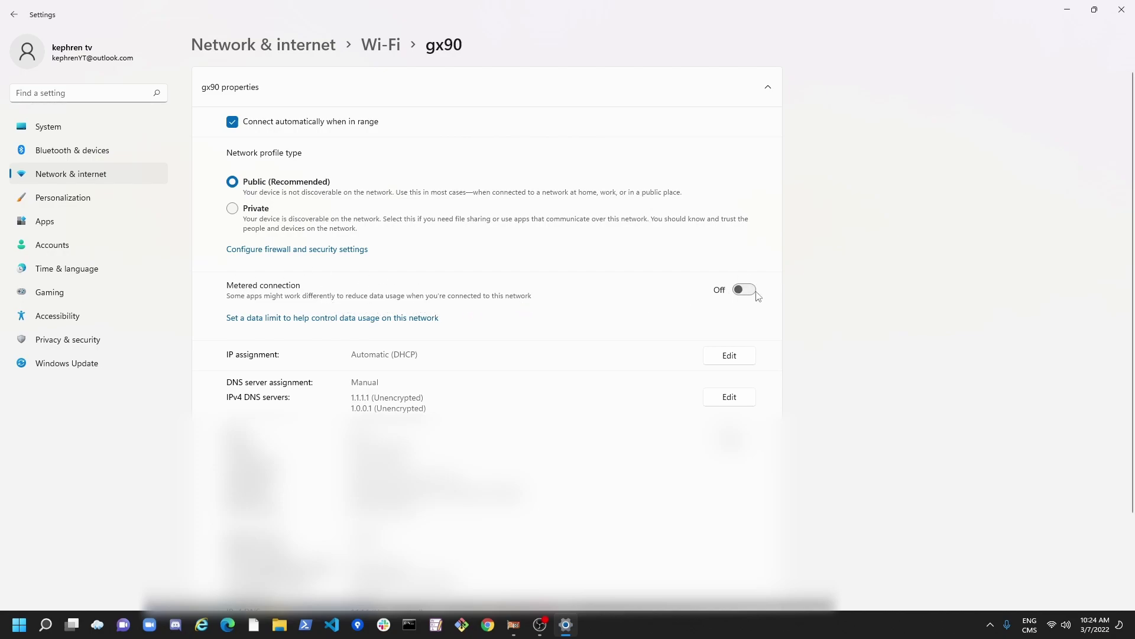
pyautogui.click(15, 17)
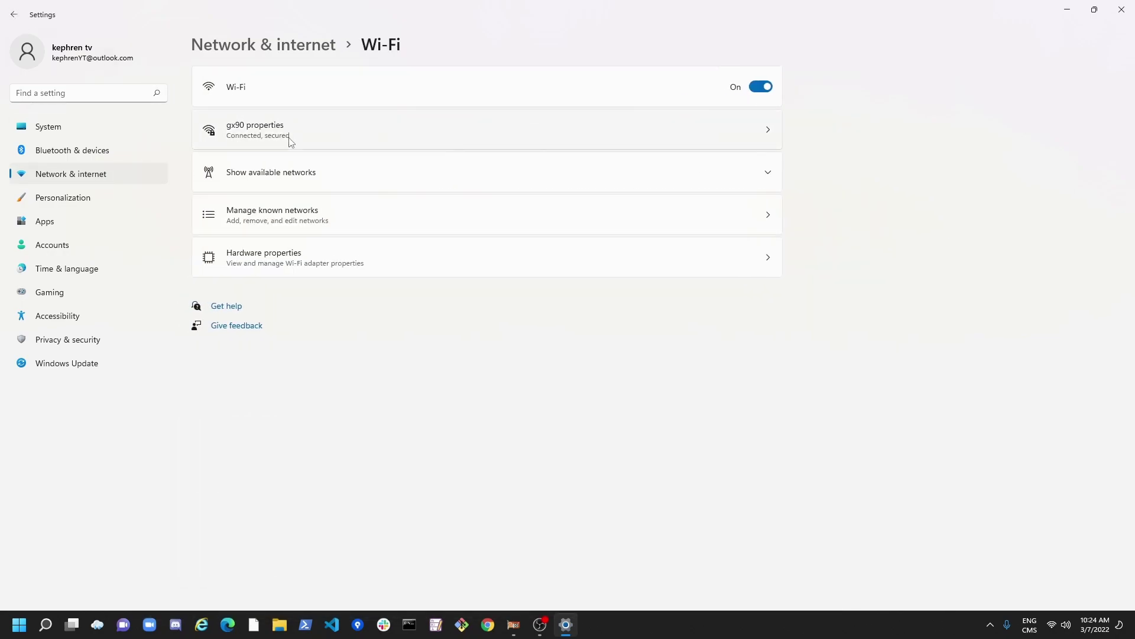
pyautogui.click(13, 15)
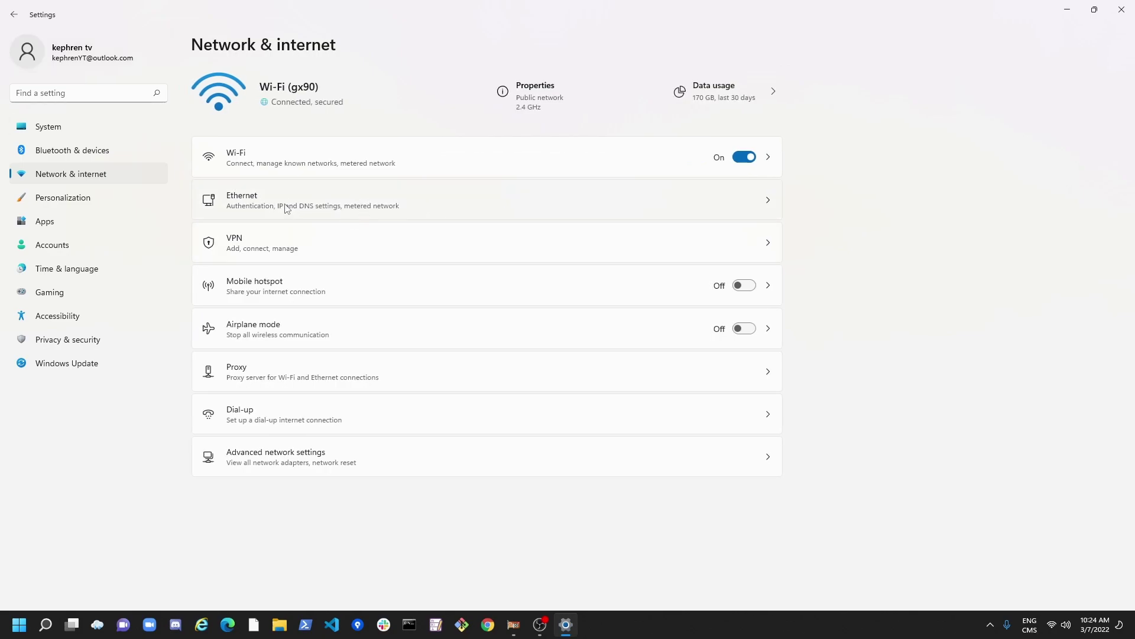
pyautogui.click(260, 197)
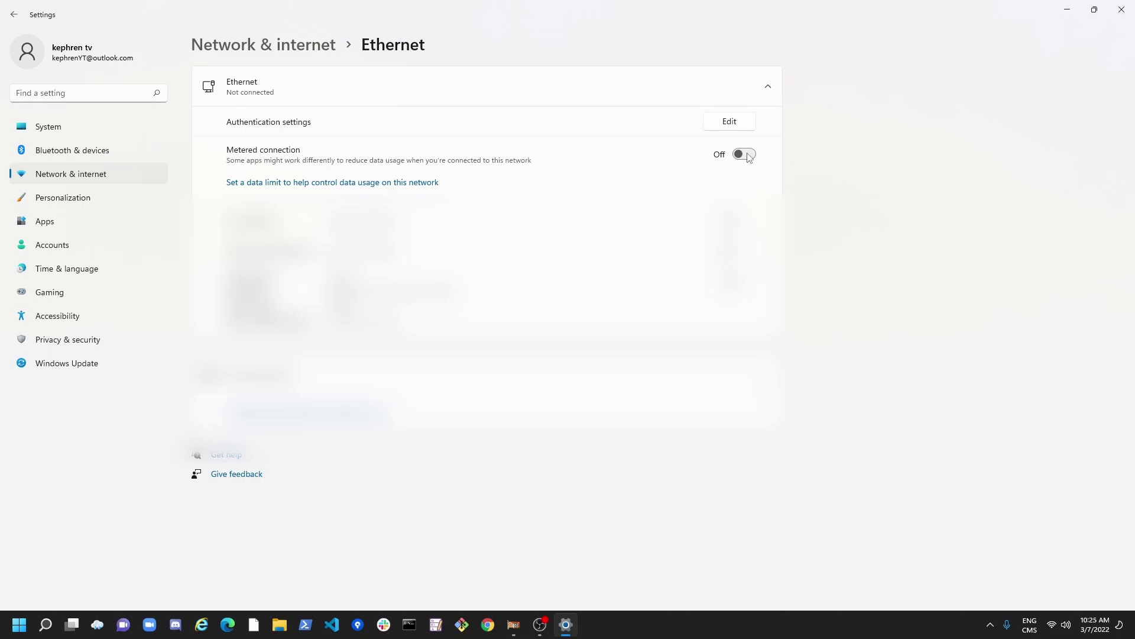
pyautogui.click(278, 45)
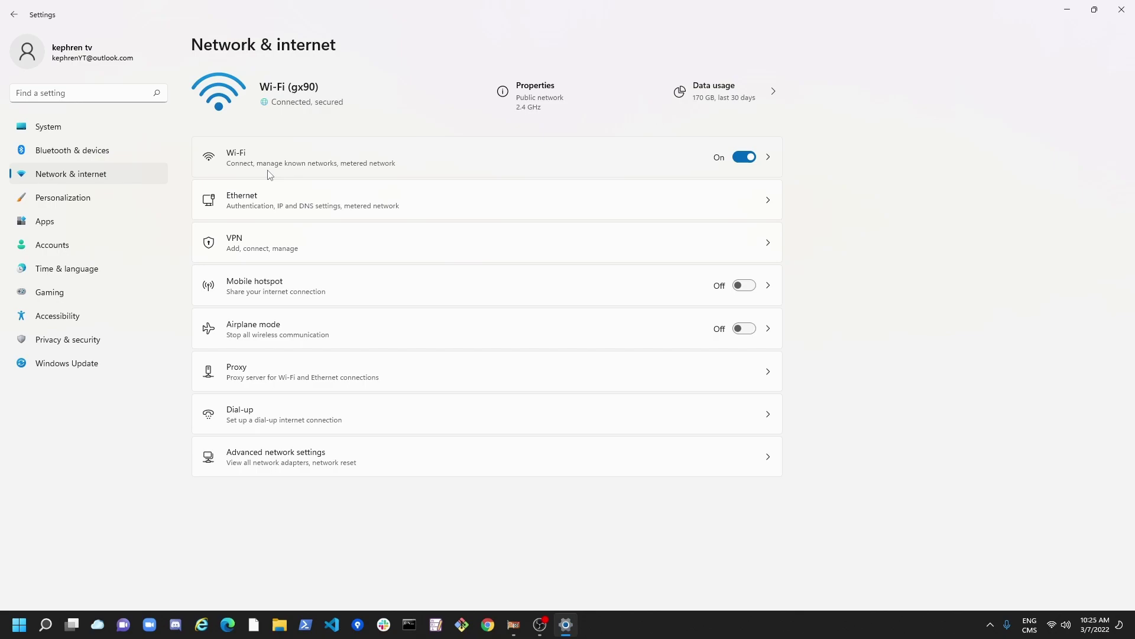
# Open the gx90 Wi-Fi properties and start editing its DNS server assignment.
pyautogui.click(240, 162)
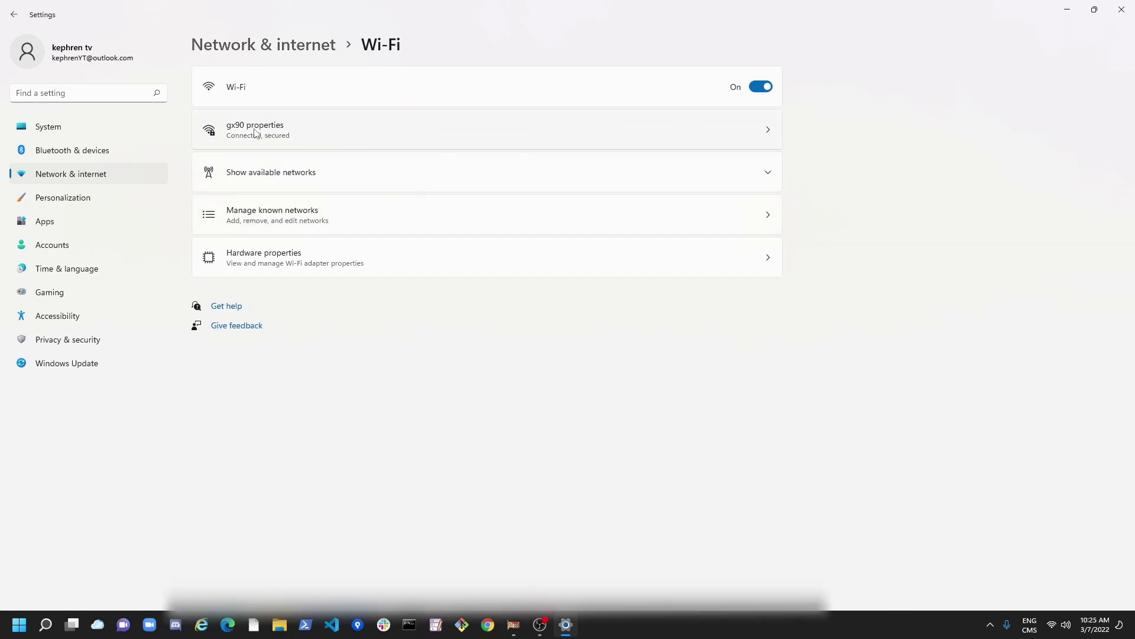
pyautogui.click(254, 132)
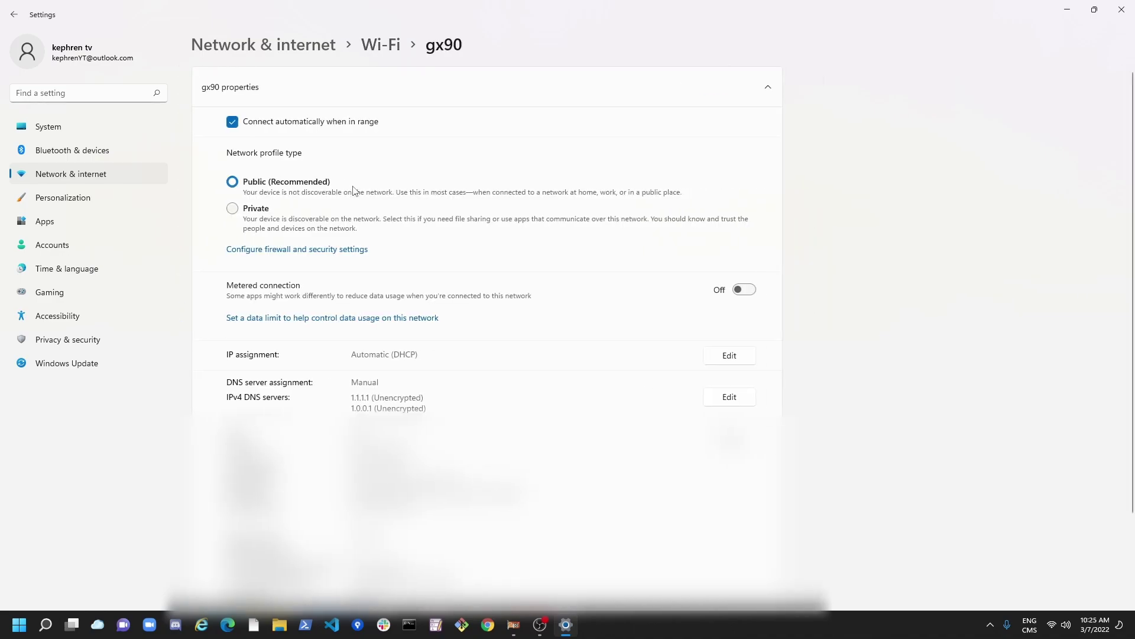
pyautogui.scroll(-2, 365, 243)
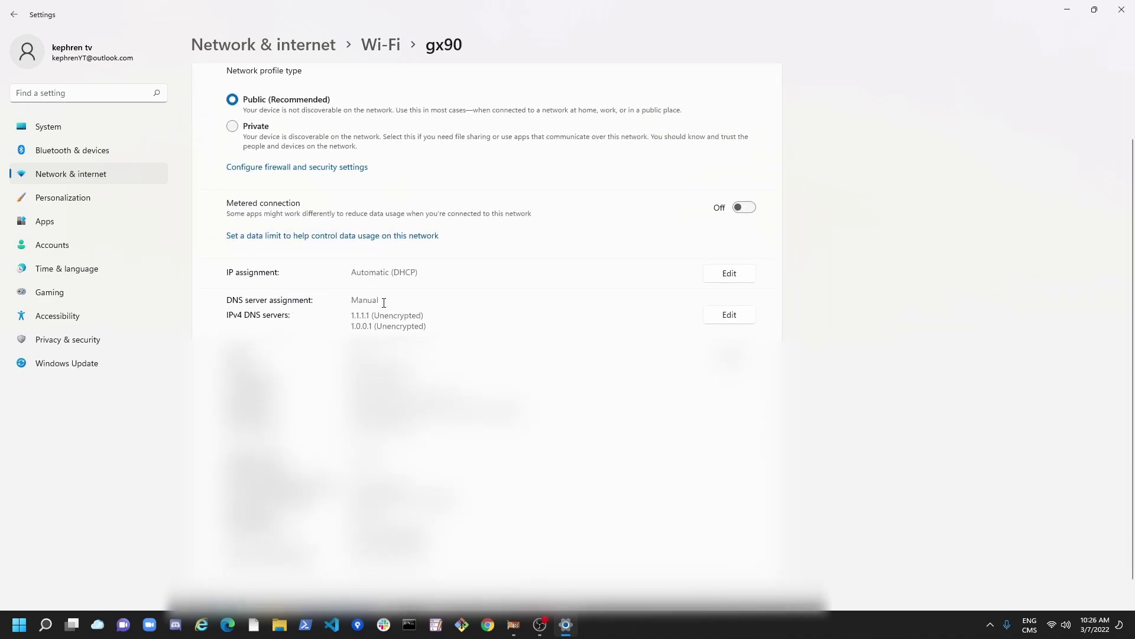
pyautogui.click(728, 315)
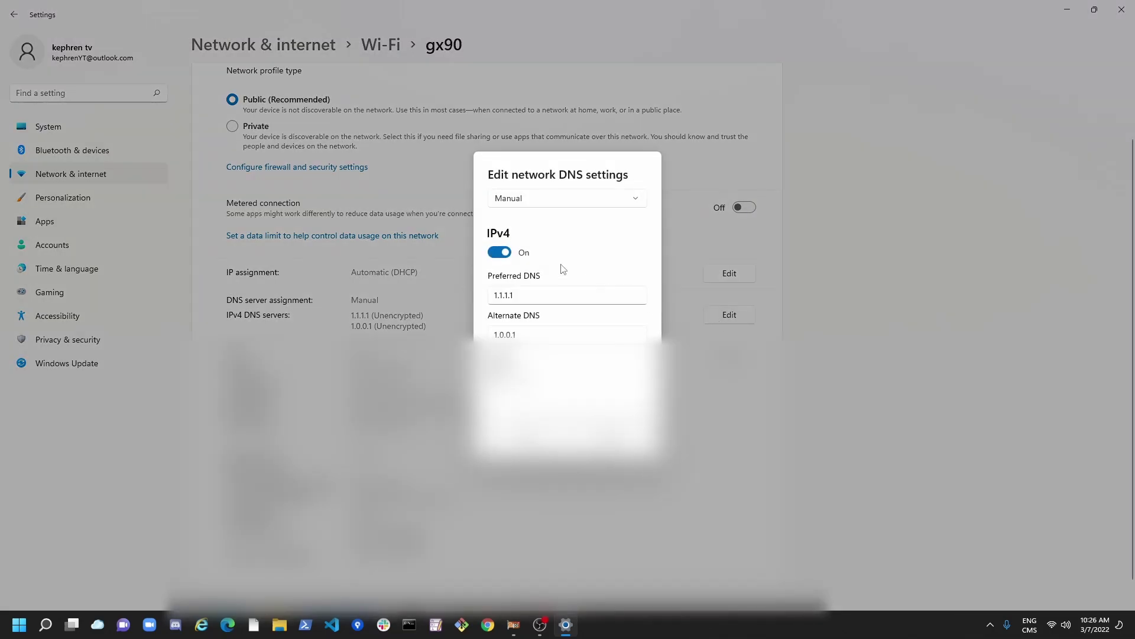
# Enter 1.1.1.1 as preferred and 1.0.0.1 as alternate IPv4 DNS, then save.
pyautogui.doubleClick(531, 294)
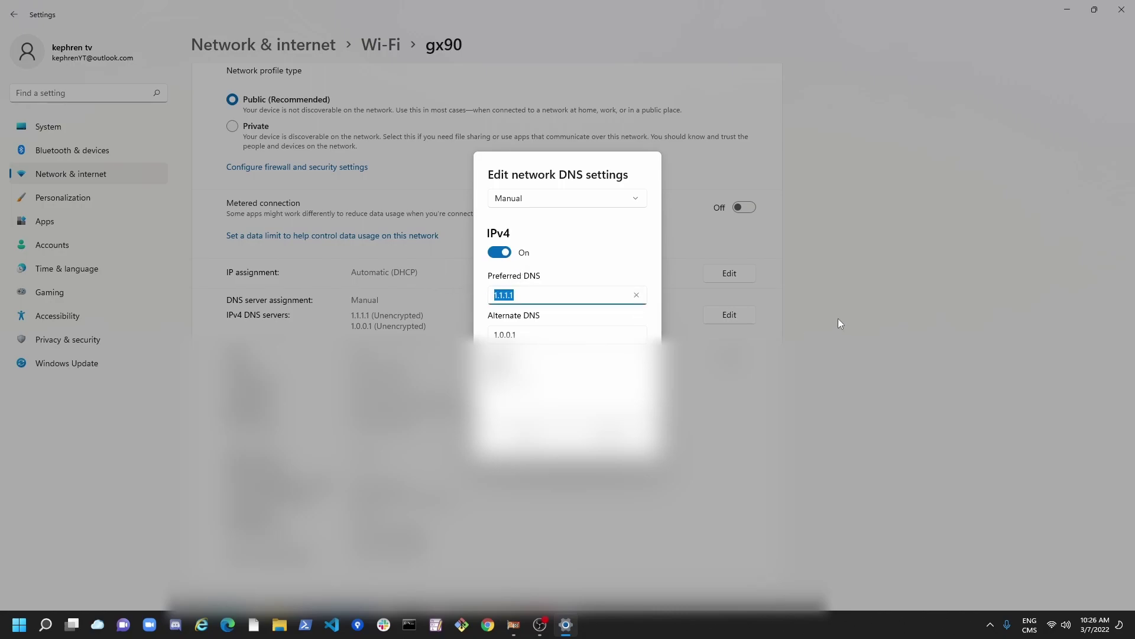
pyautogui.moveTo(520, 334); pyautogui.dragTo(498, 334)
pyautogui.click(533, 295)
pyautogui.click(535, 333)
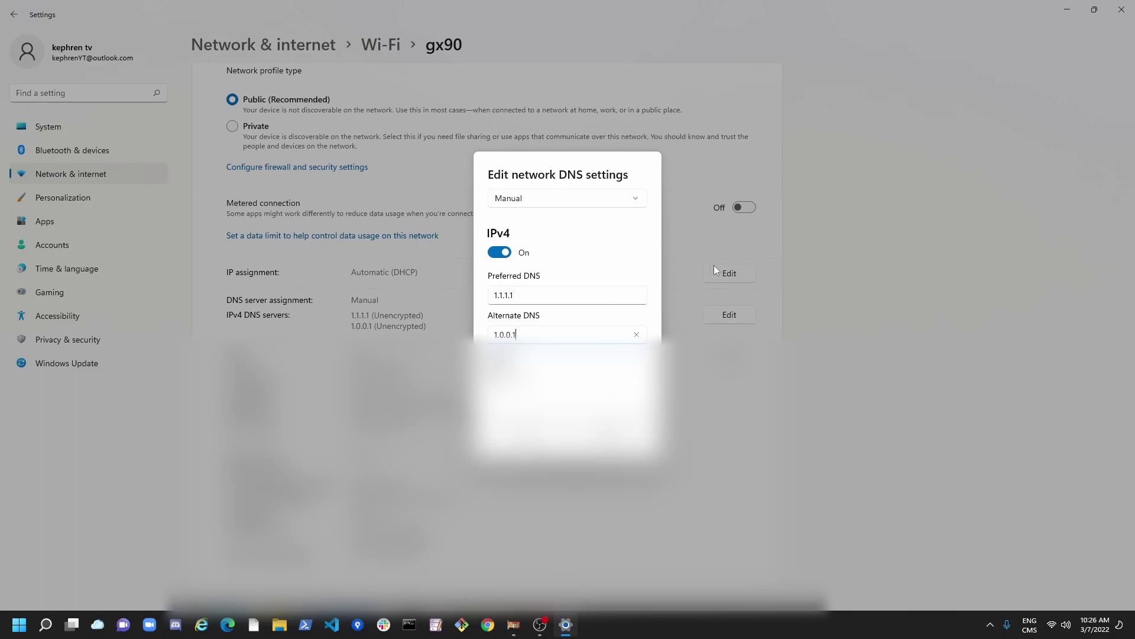
pyautogui.press('Return')
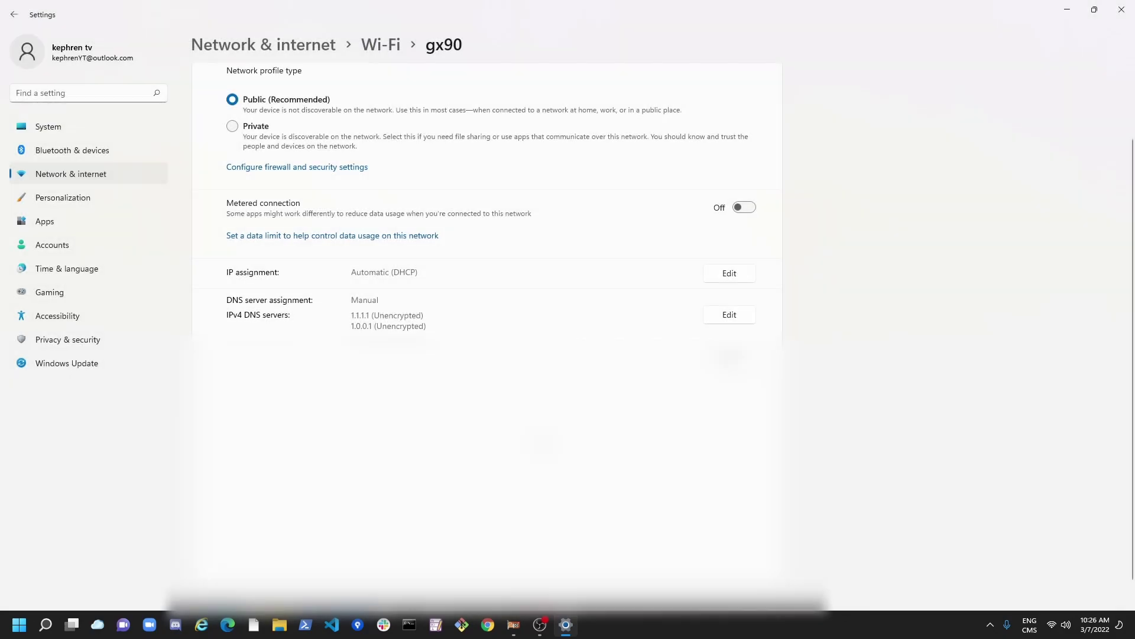
pyautogui.scroll(2, 258, 88)
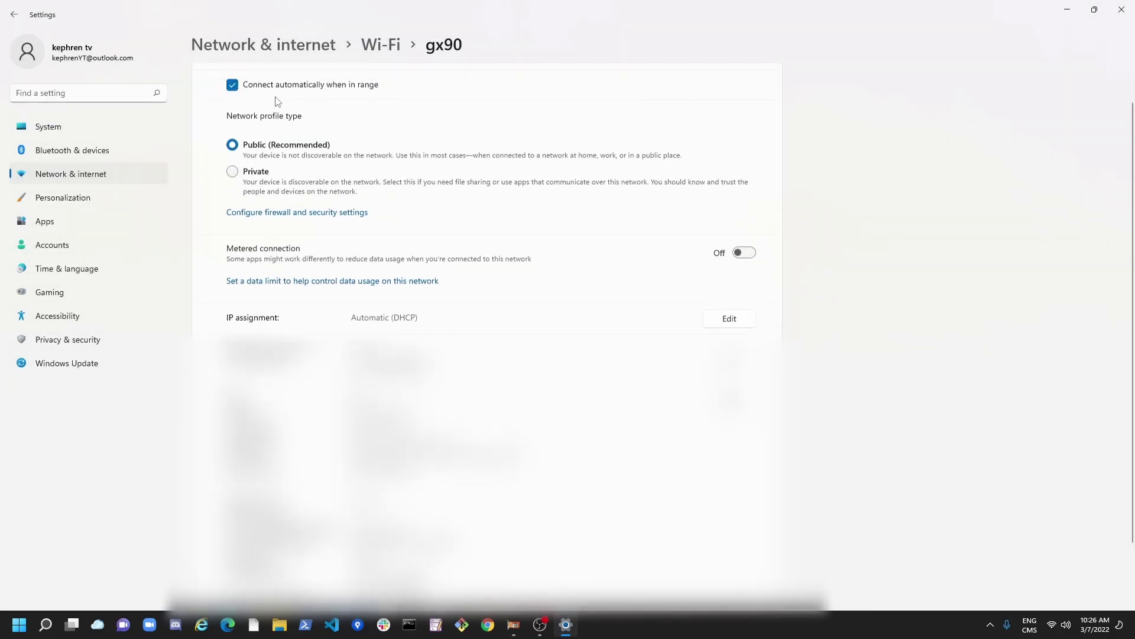
# Go back from the gx90 properties to the Wi-Fi page showing gx90 connected.
pyautogui.click(5, 19)
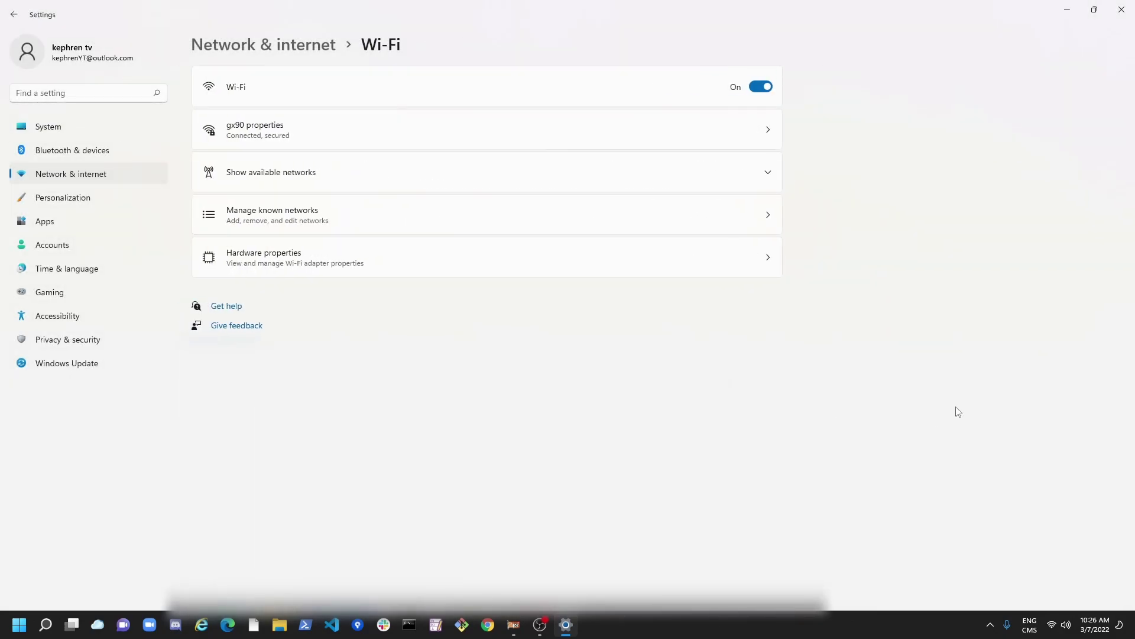